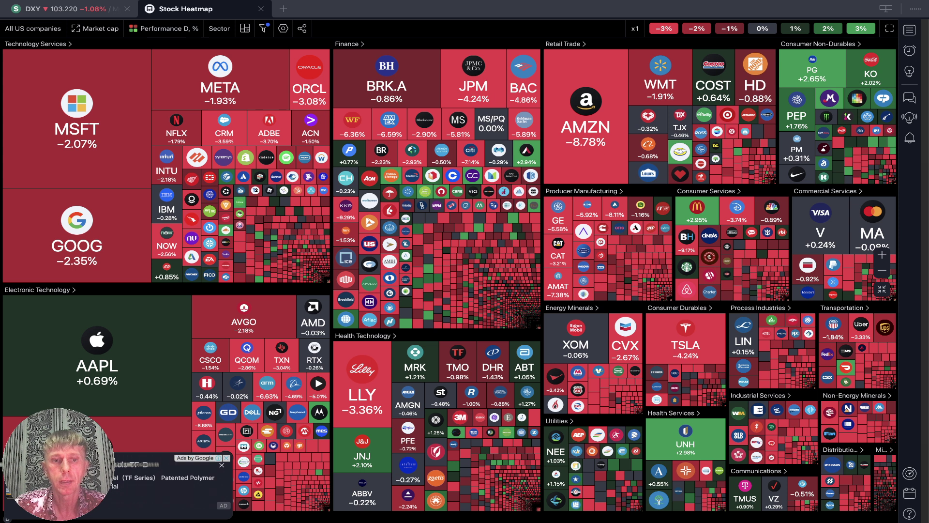
Step: Dismiss the ad and colour the stock heatmap by weekly, then monthly performance
left_click(221, 465)
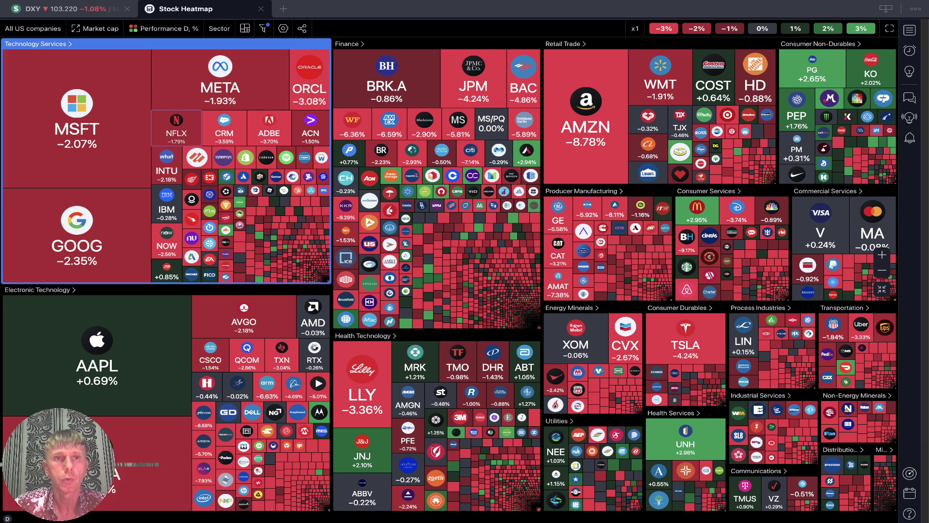
left_click(164, 28)
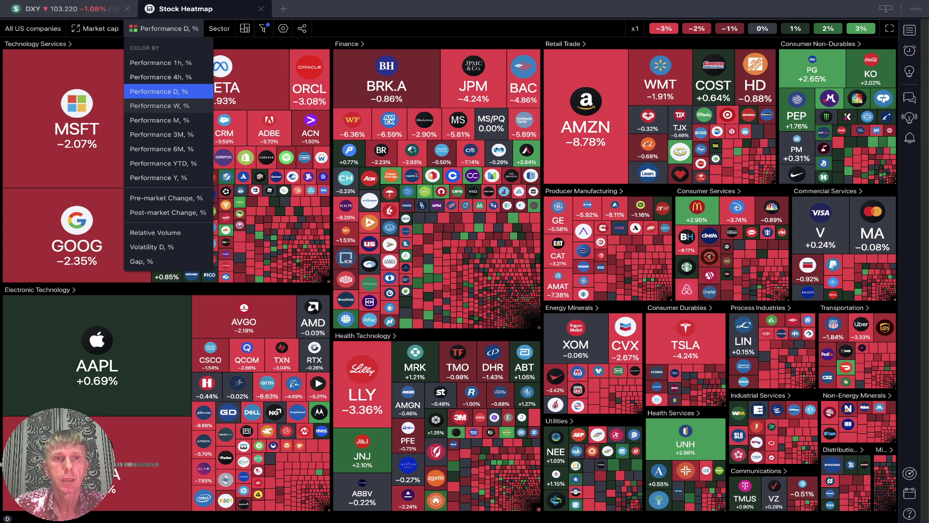
left_click(160, 106)
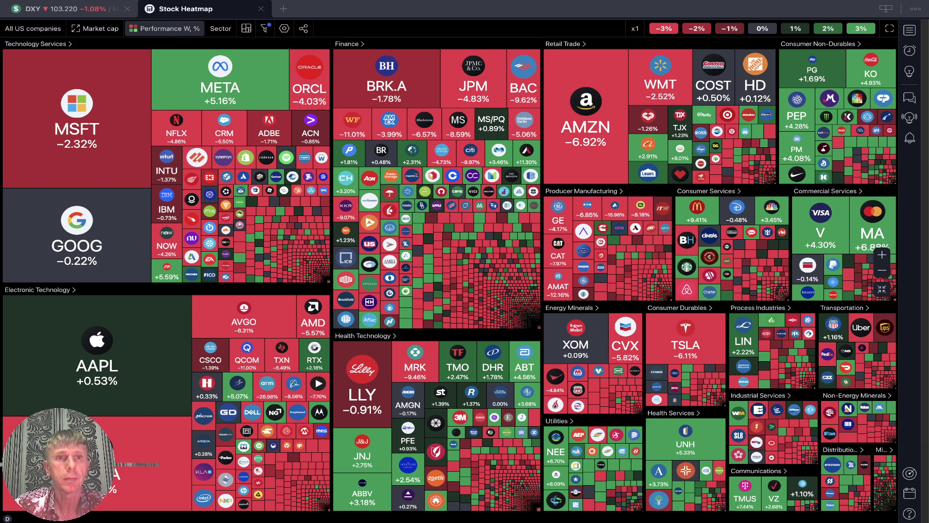
left_click(164, 28)
left_click(160, 120)
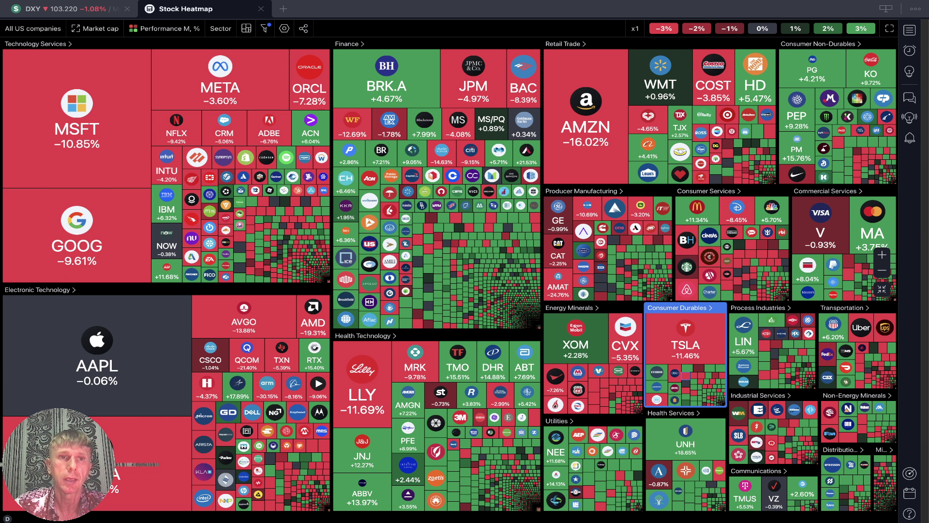
Step: Recolour the heatmap by 3-month performance, then close it to reveal the DXY chart
left_click(165, 28)
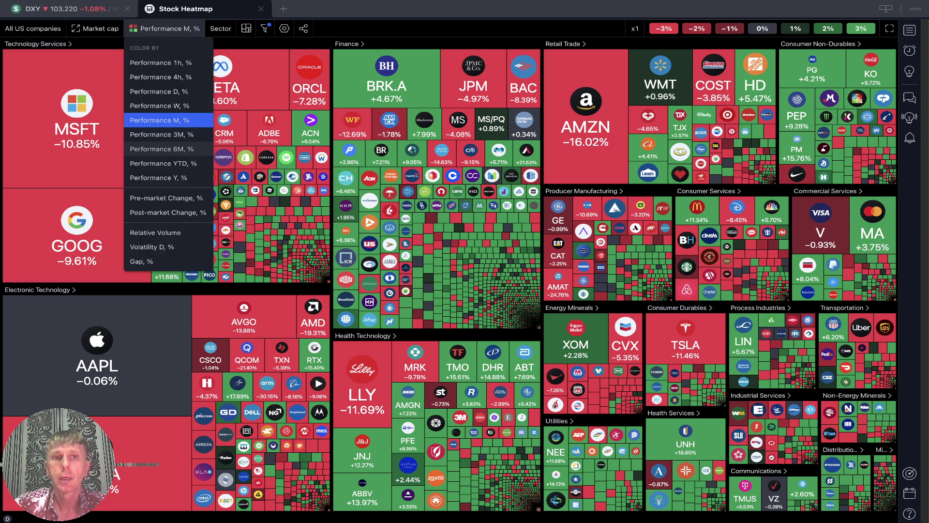
left_click(162, 135)
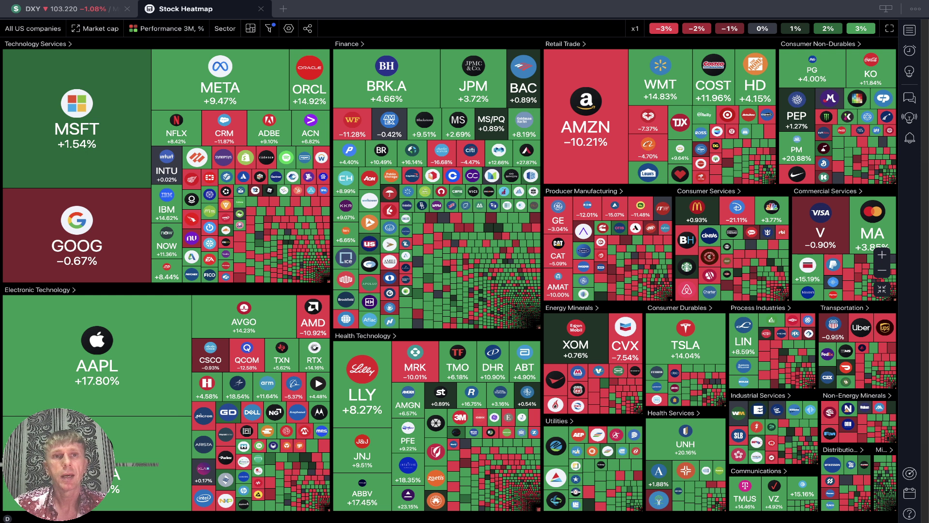
left_click(261, 8)
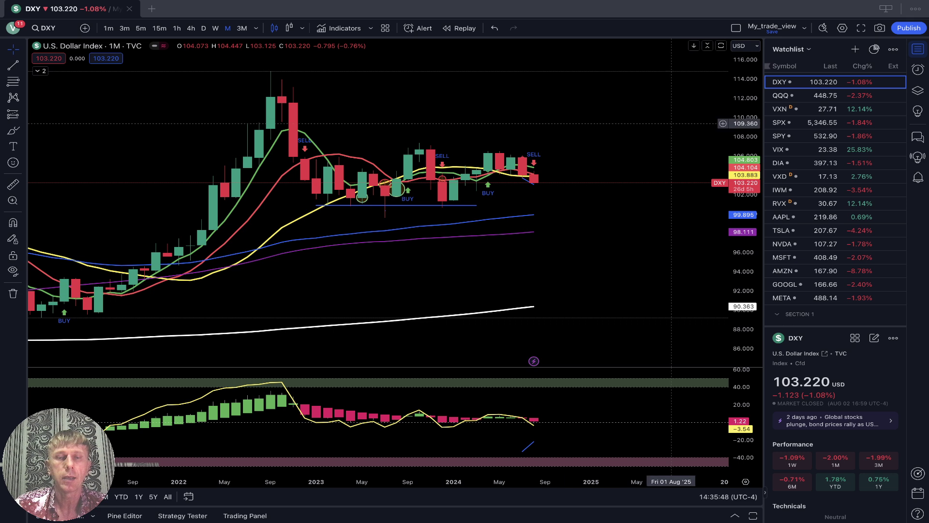
Step: Show the DXY on daily candles with earlier July dates in view
scroll(488, 97, "right", 2)
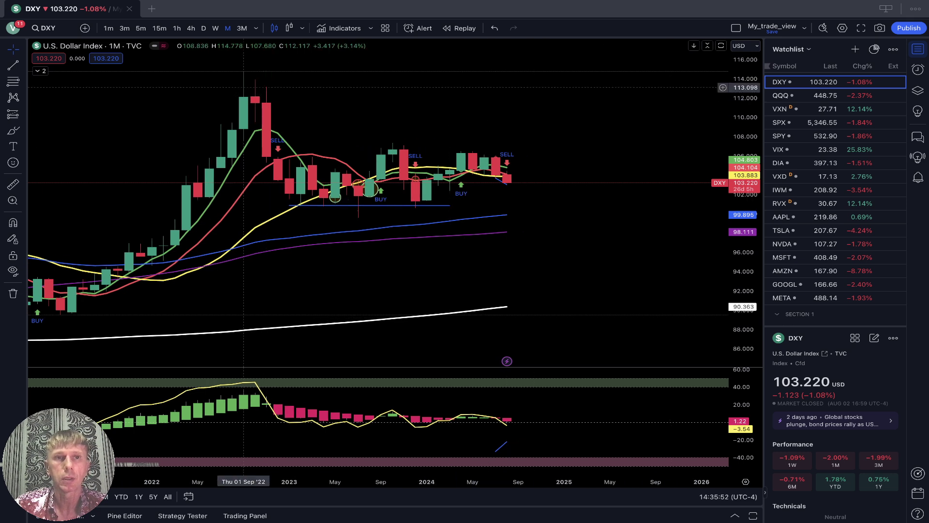
left_click(204, 28)
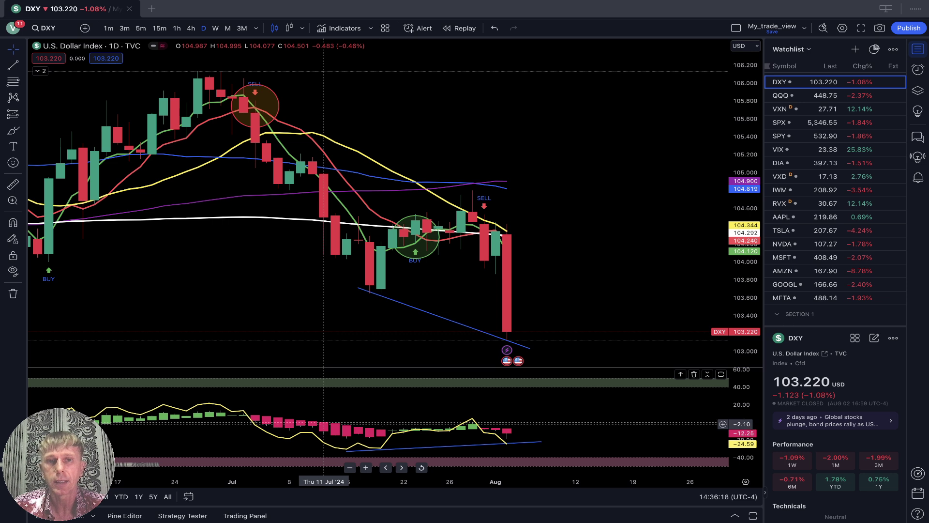
left_click_drag(290, 286, 399, 283)
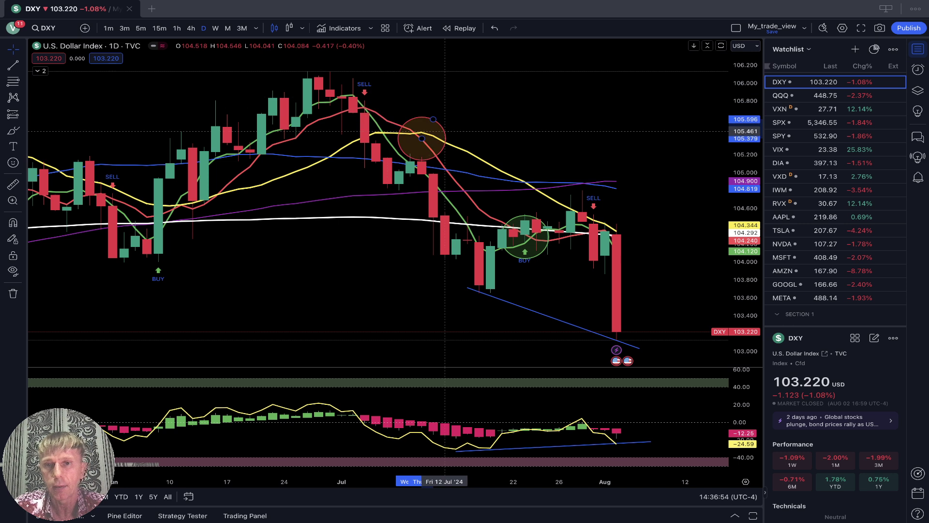
Step: Move the orange circle annotation lower onto the latest sell signal, then switch DXY to weekly candles
left_click_drag(616, 207, 616, 222)
left_click(650, 171)
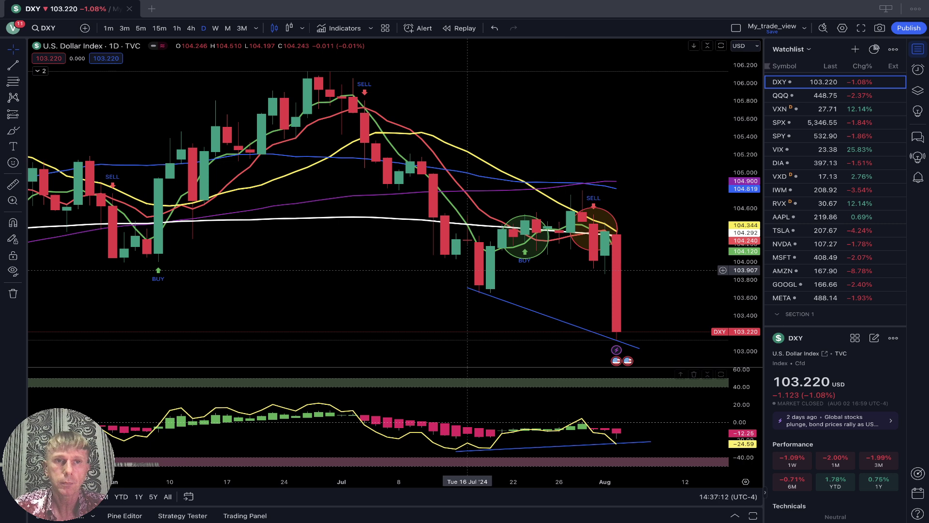
left_click(215, 28)
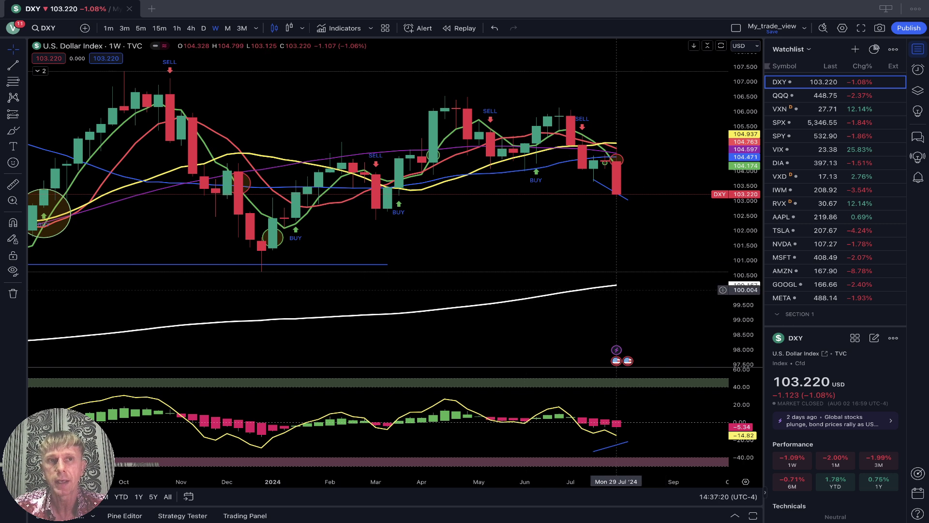
Step: View the DXY on monthly, then 3-month candles, then load the QQQ chart
left_click(228, 28)
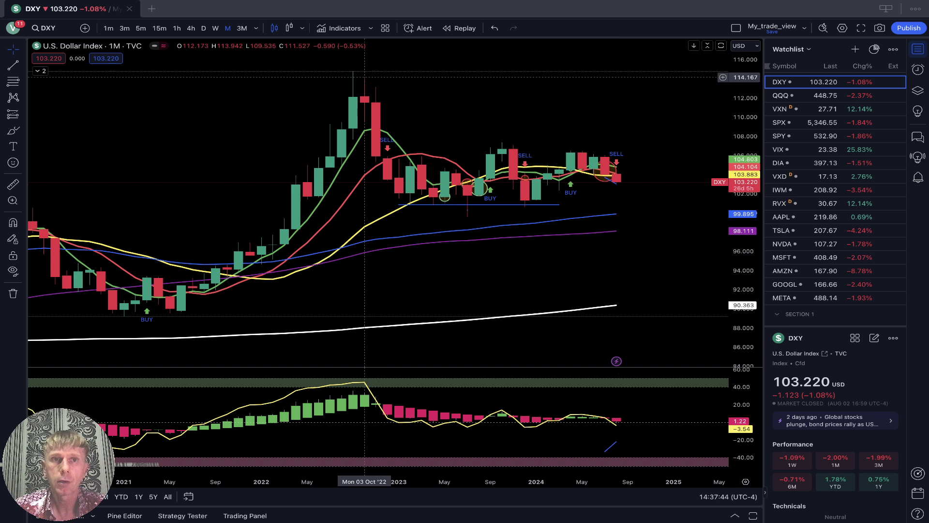
left_click(241, 28)
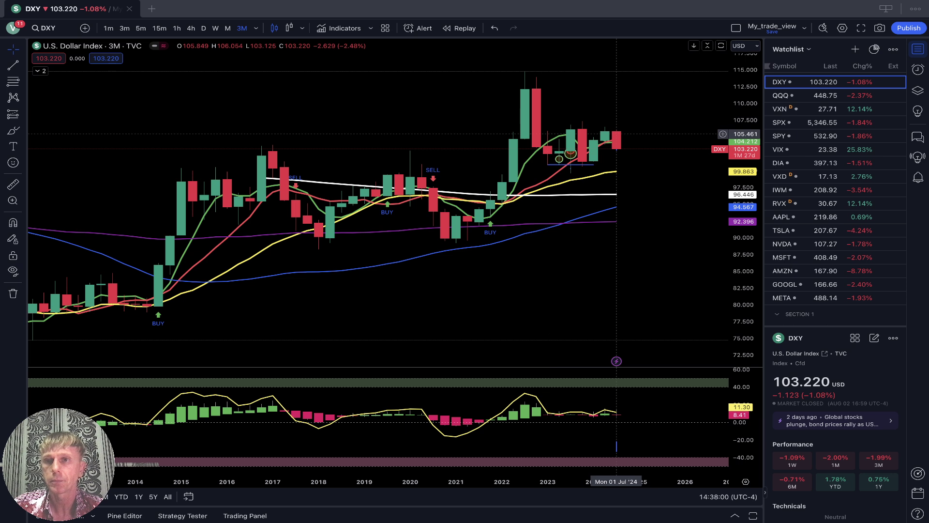
left_click(804, 95)
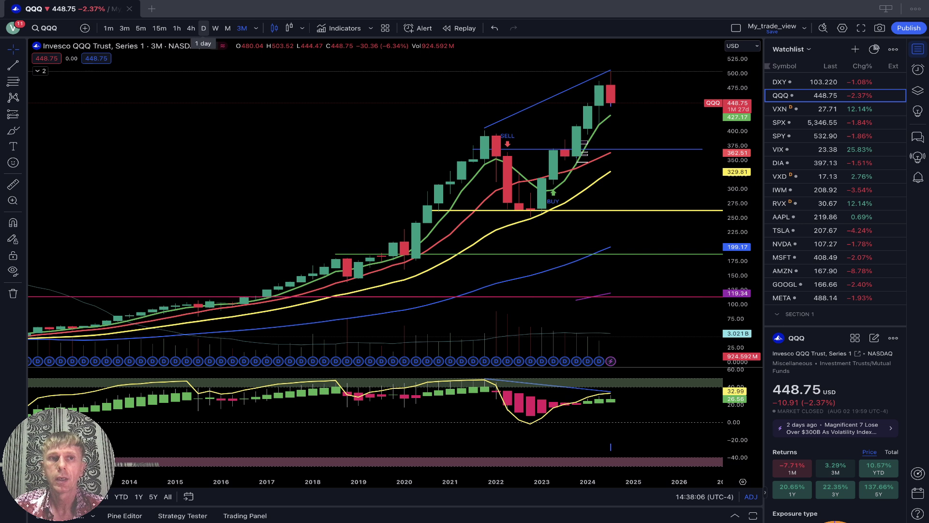
Step: Show QQQ on daily candles, then on weekly candles
left_click(204, 28)
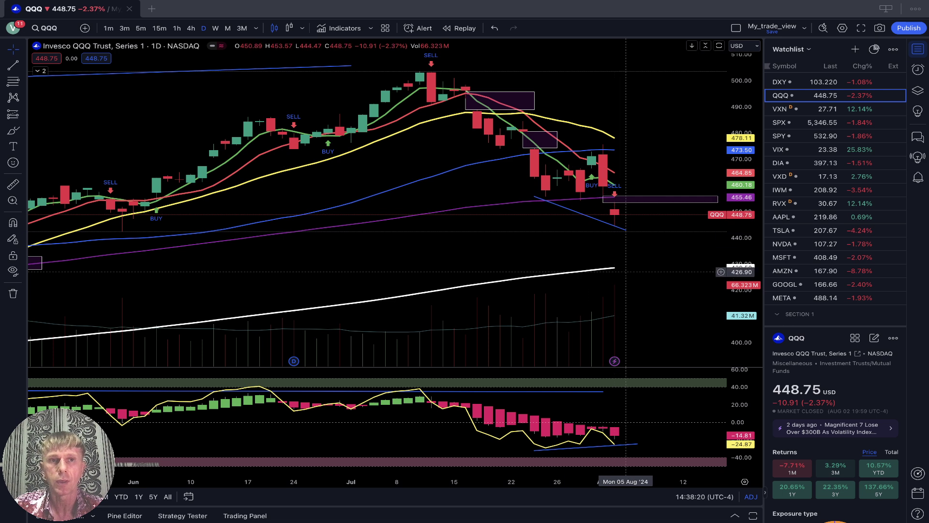
left_click(215, 28)
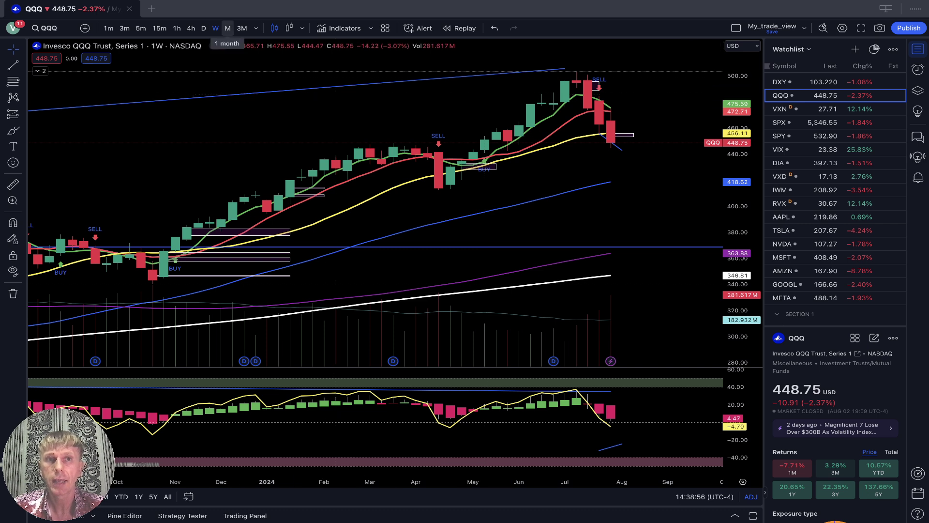
Step: Show QQQ daily with future space, then step through weekly to monthly candles
left_click(204, 28)
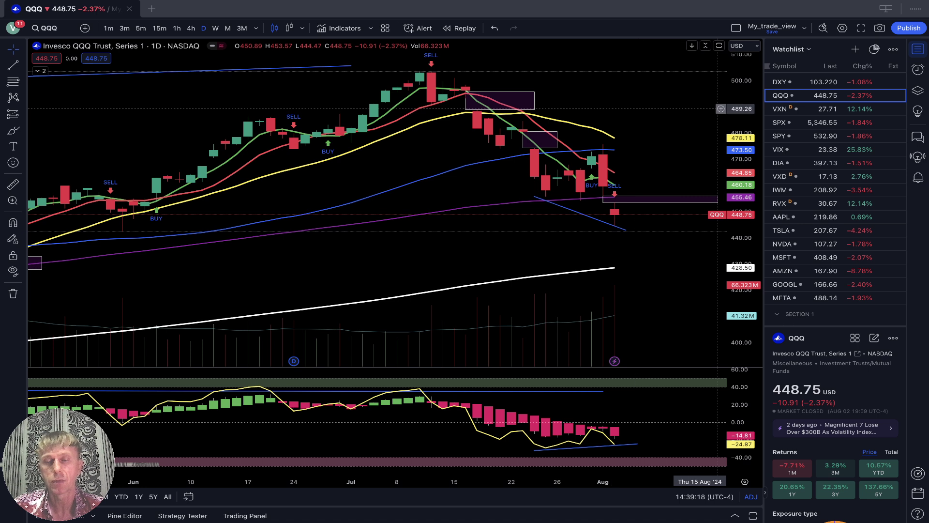
left_click_drag(637, 99, 580, 100)
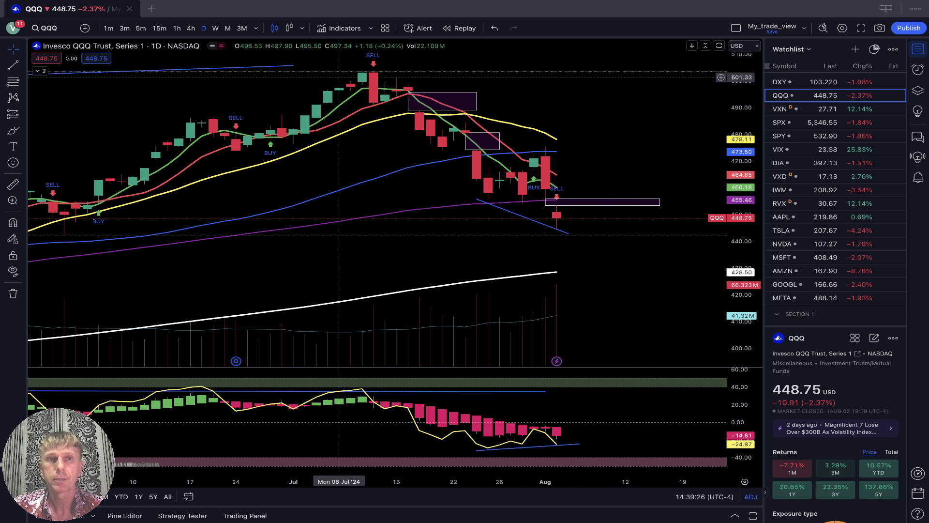
left_click(215, 28)
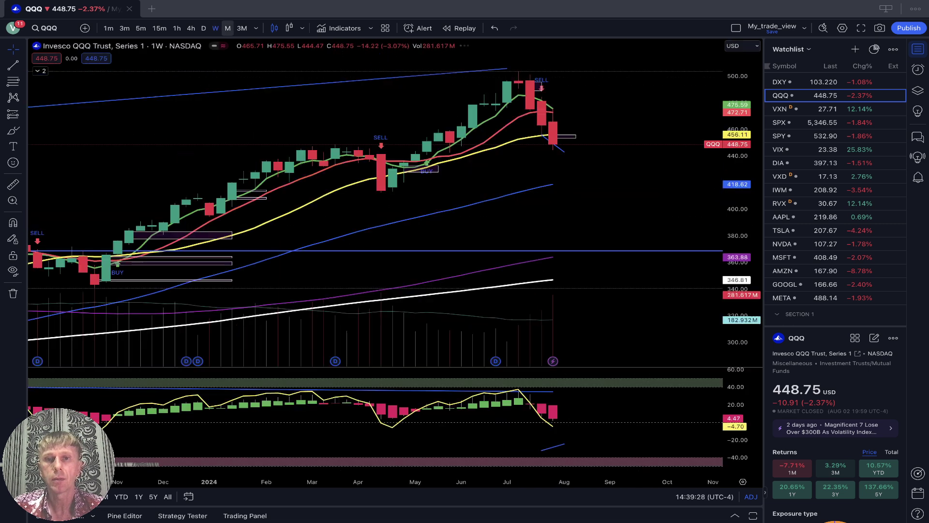
left_click(227, 28)
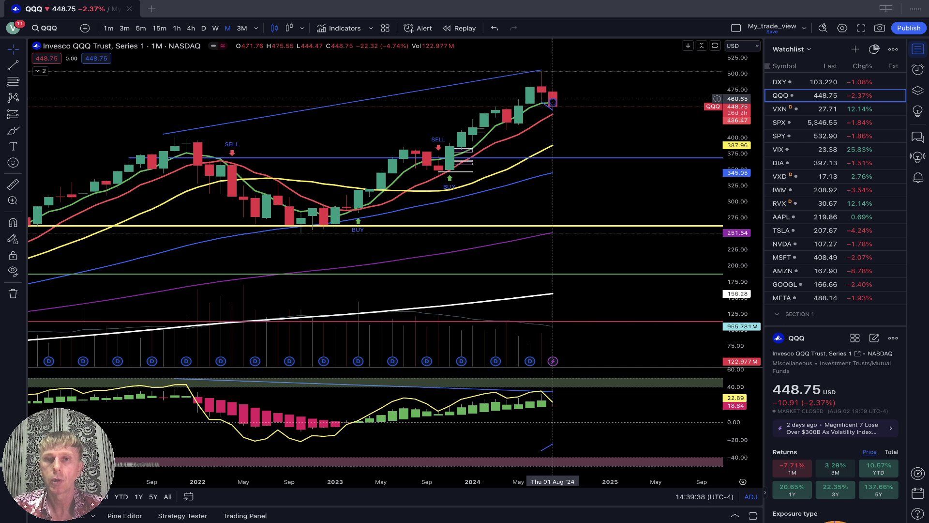
Step: Lower the left end of QQQ's blue oscillator trend line, then switch to 3-month candles
left_click(552, 102)
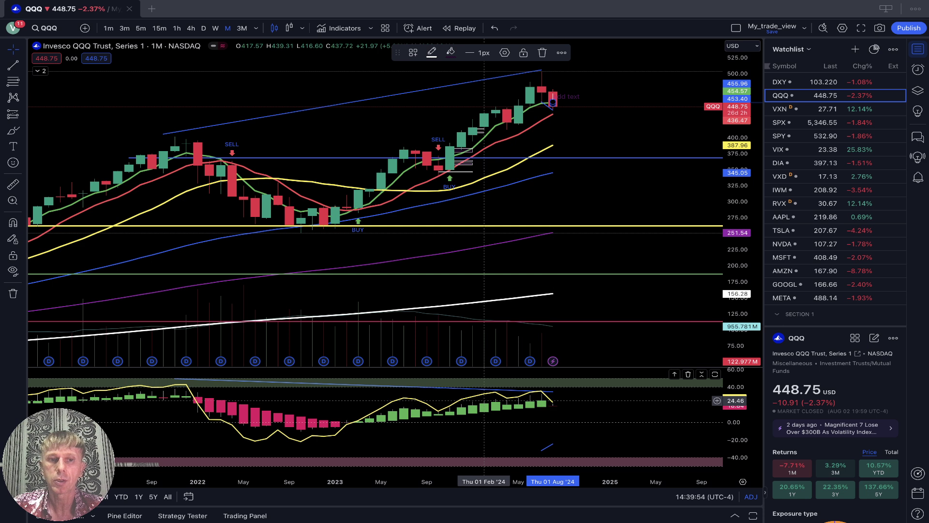
left_click(175, 378)
left_click_drag(175, 378, 175, 384)
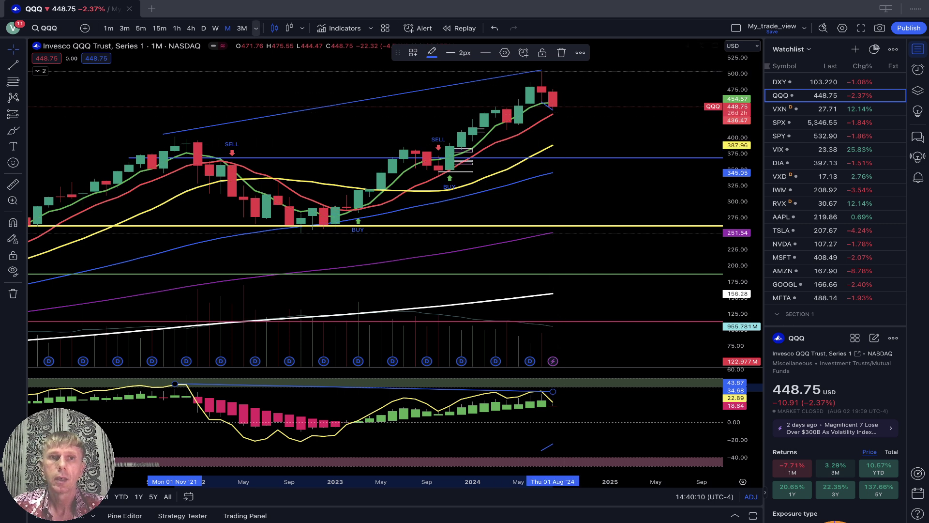
left_click(242, 28)
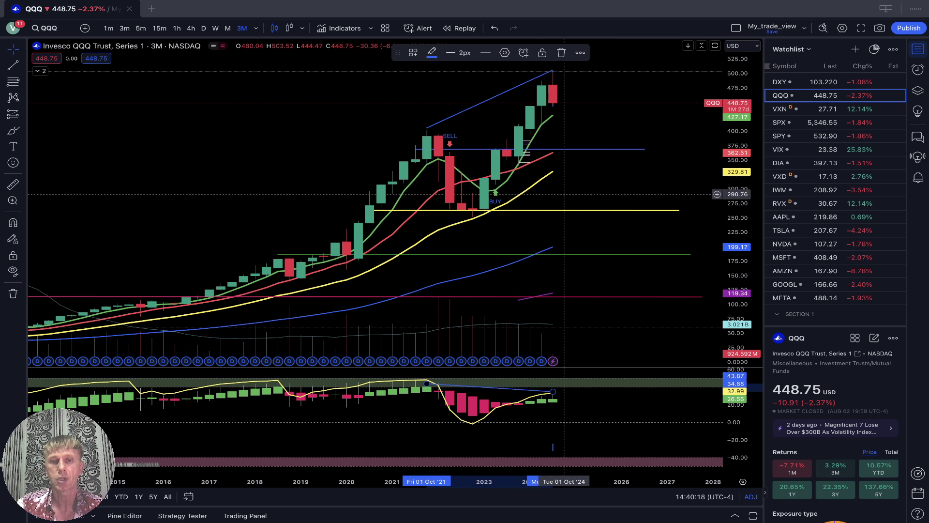
Step: Raise the oscillator trend line's left end on the 3-month QQQ chart, then load SPX
left_click_drag(426, 383, 426, 375)
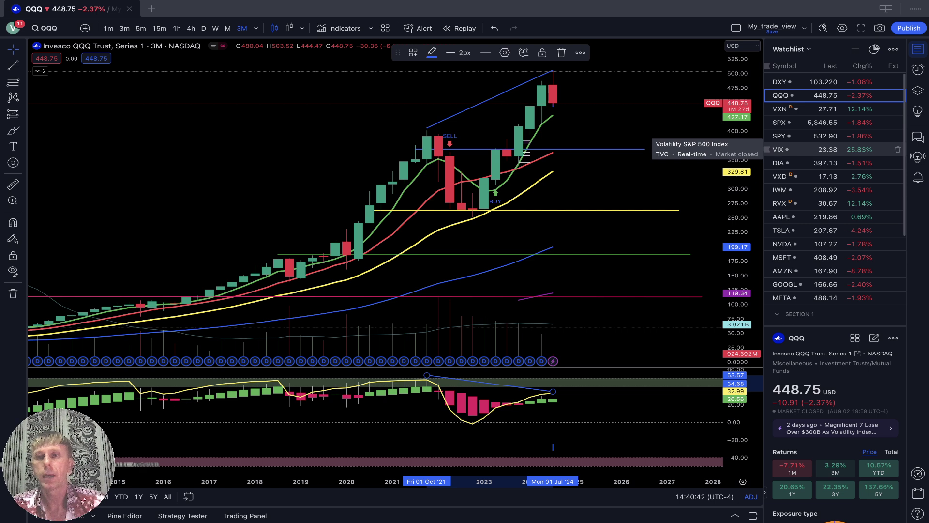
left_click(779, 122)
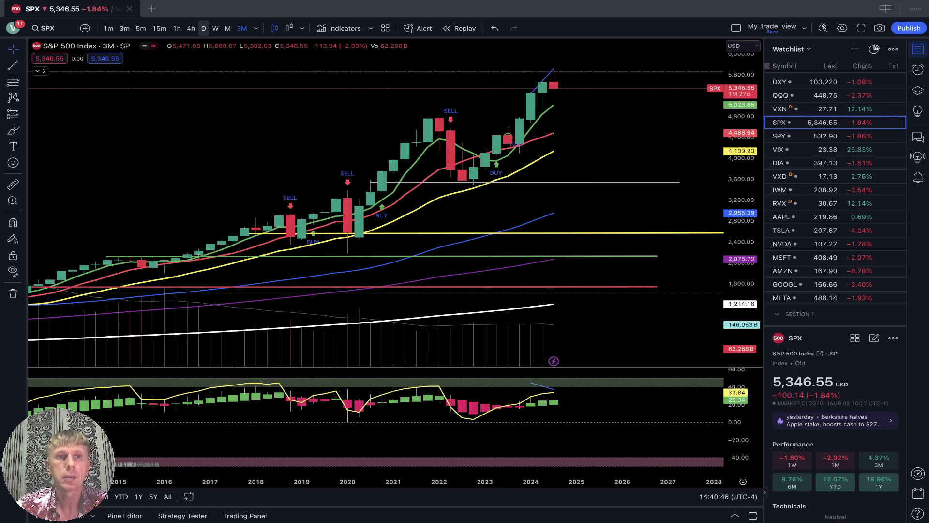
Step: Show the S&P 500 Index on daily candles
left_click(203, 28)
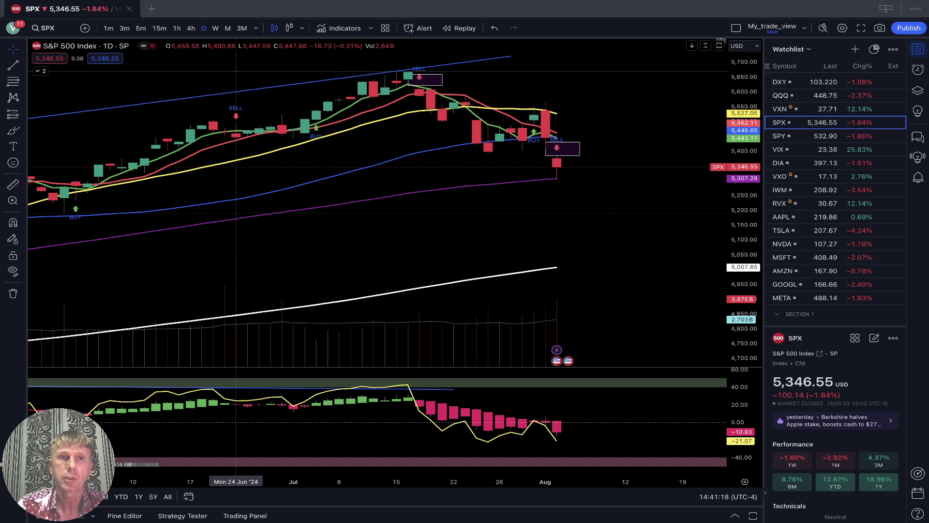
Step: View the S&P 500 on weekly candles, then switch the chart to QQQ
left_click(215, 28)
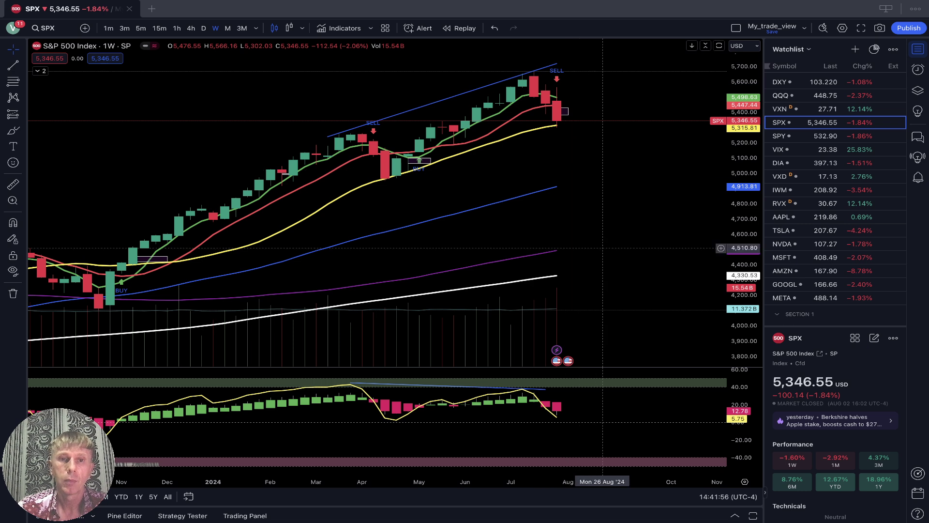
scroll(394, 182, "left", 5)
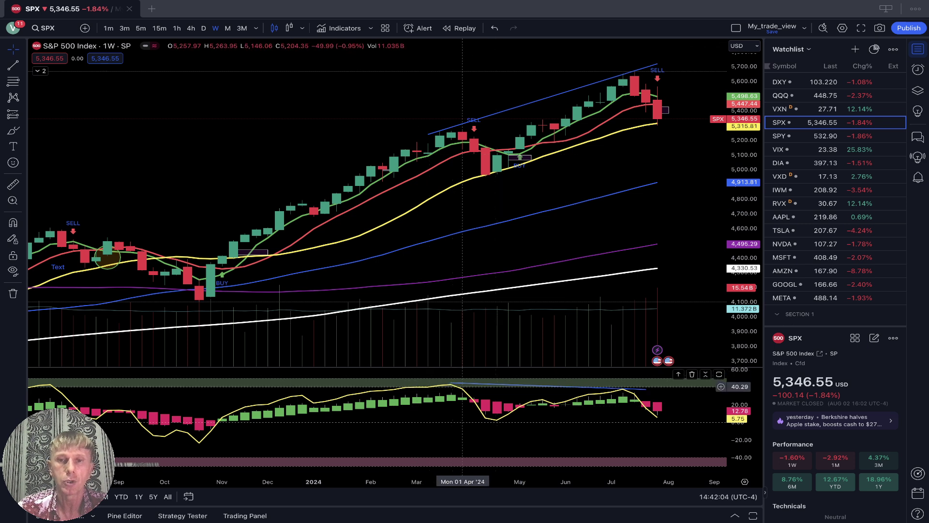
scroll(442, 189, "right", 5)
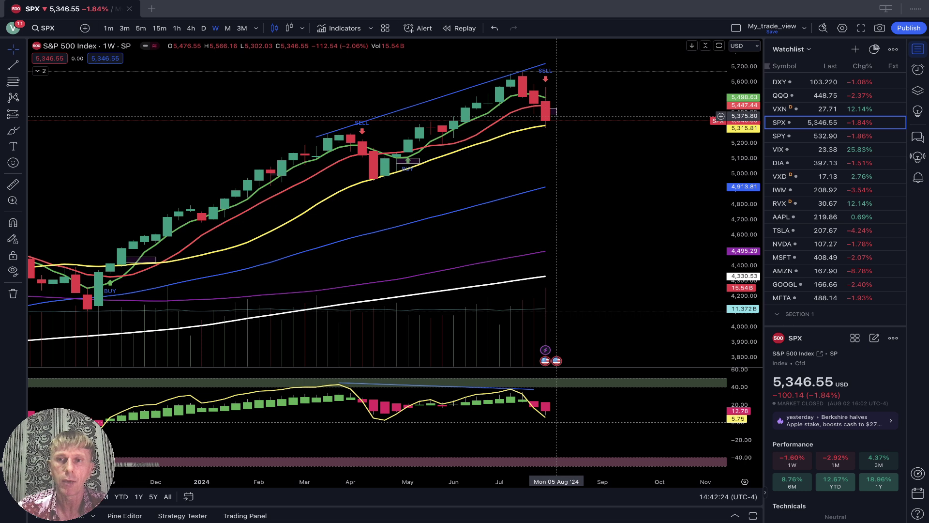
left_click(803, 95)
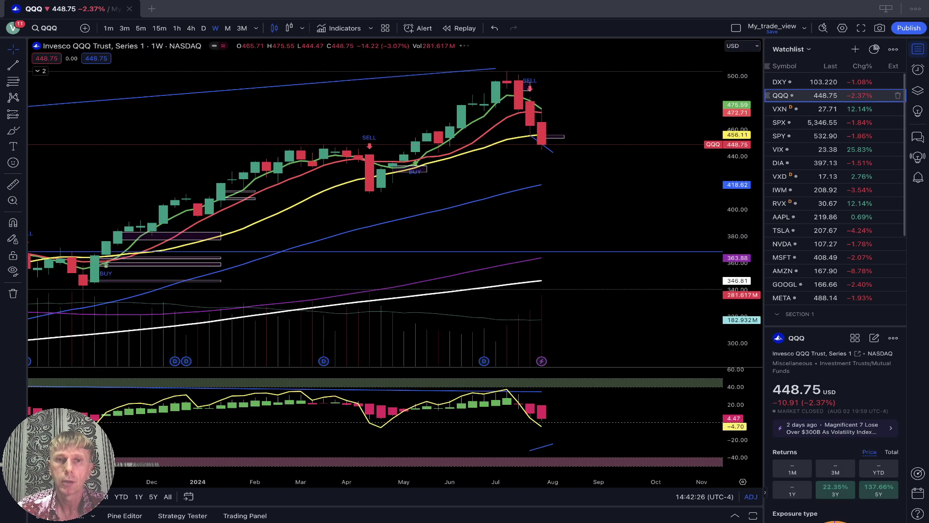
Step: Pan weekly QQQ back through 2023 and forward to the latest bar, then load SPY
left_click_drag(426, 226, 620, 194)
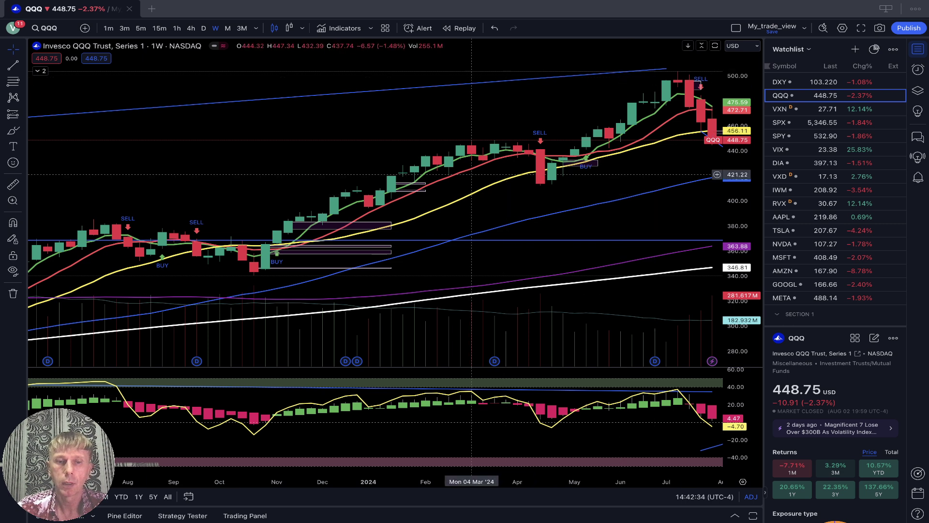
left_click_drag(483, 124, 378, 130)
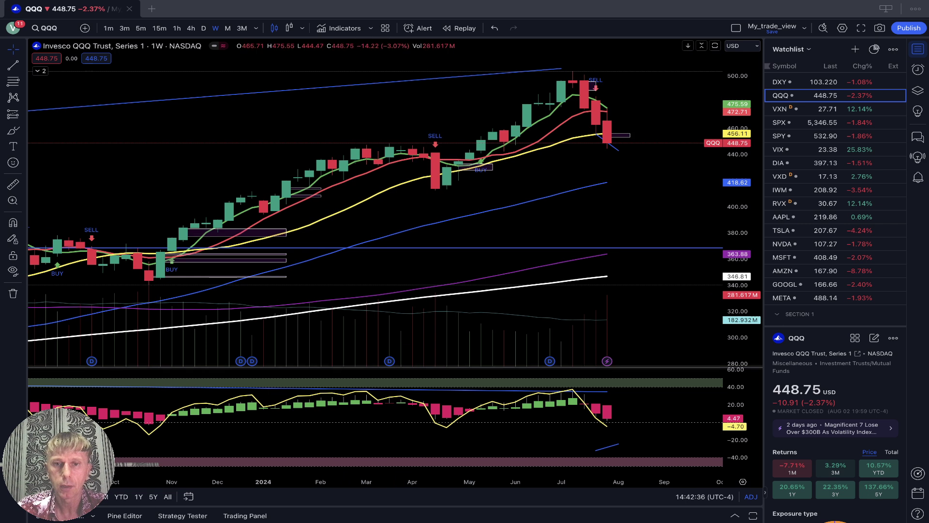
scroll(218, 388, "left", 10)
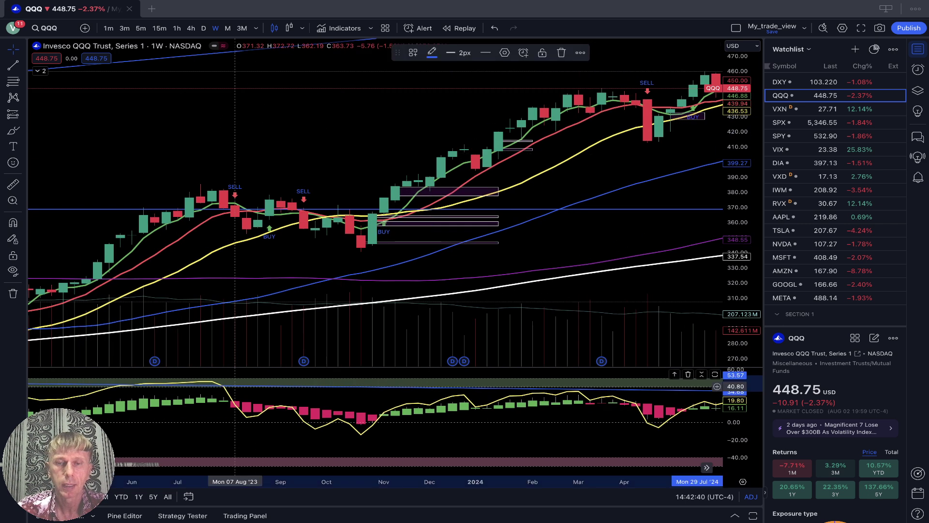
scroll(338, 152, "right", 10)
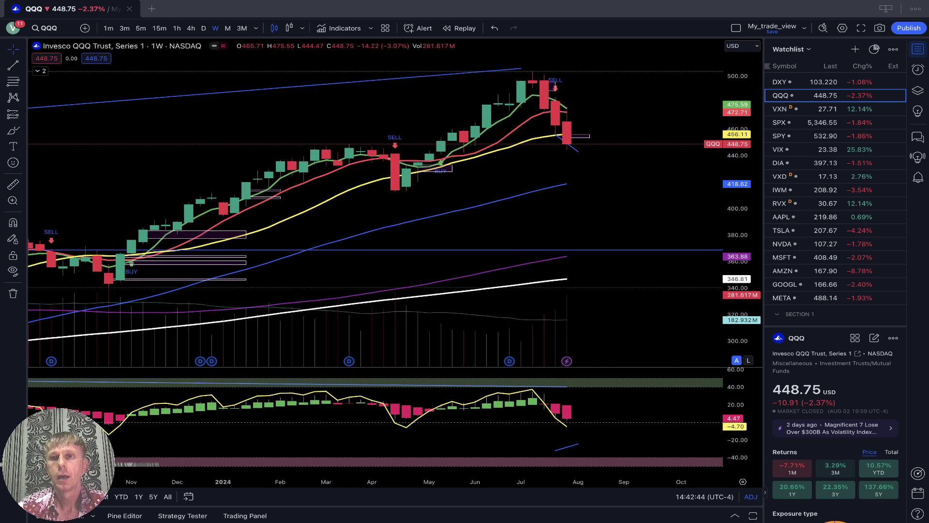
left_click(794, 136)
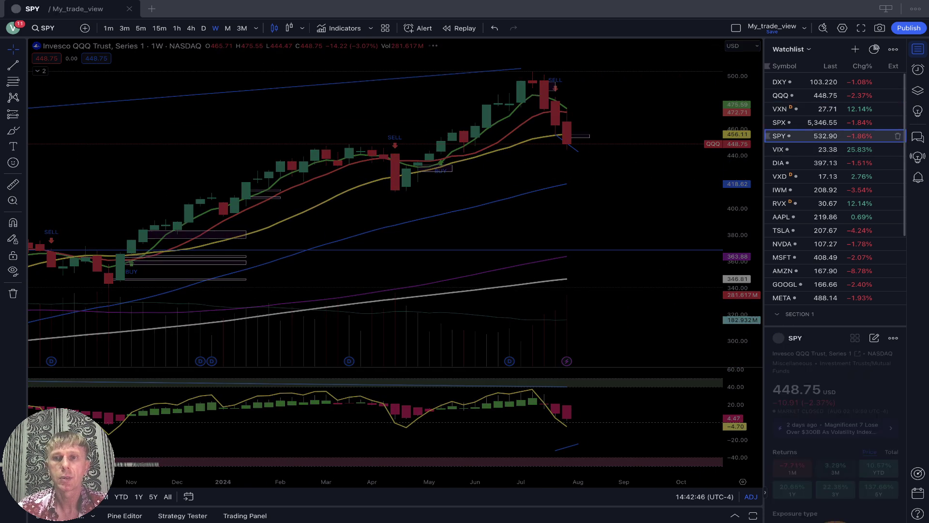
Step: Show the S&P 500 on monthly candles and extend its price and oscillator trend lines back to 2021
left_click(793, 122)
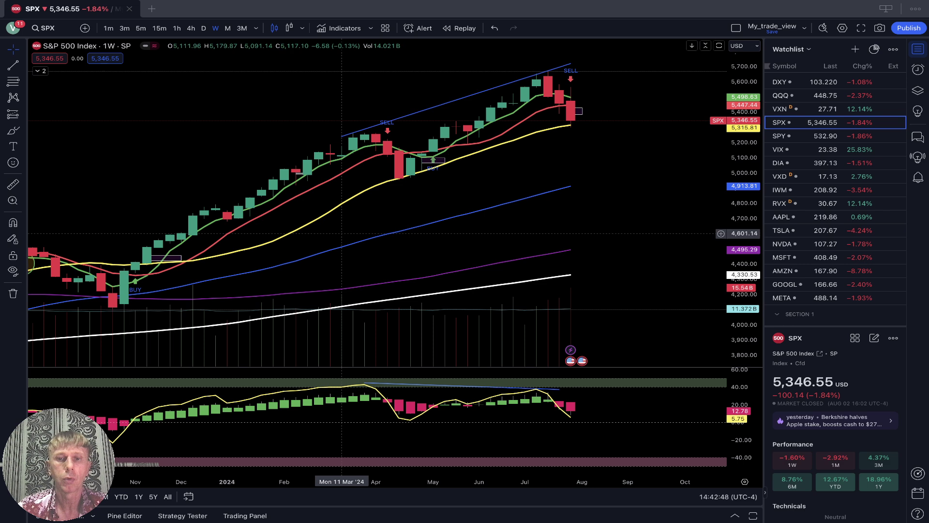
left_click(227, 28)
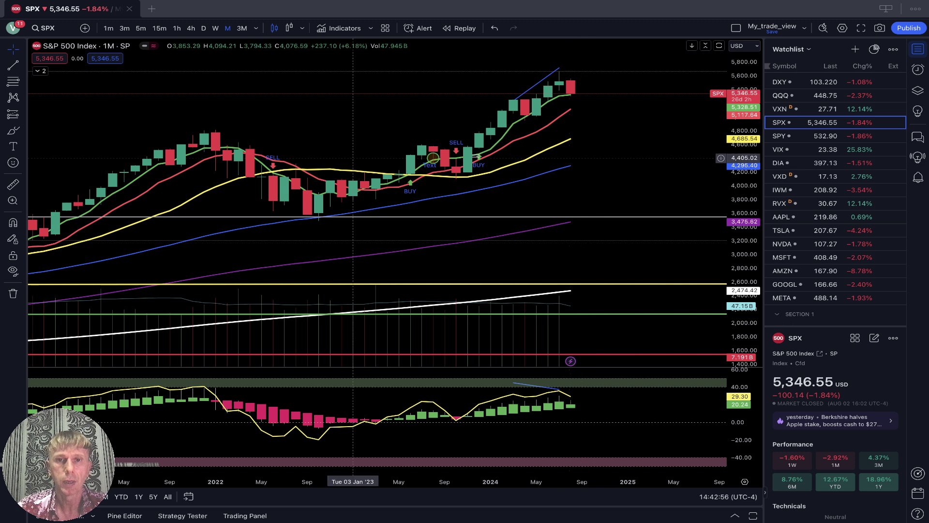
left_click_drag(515, 99, 193, 132)
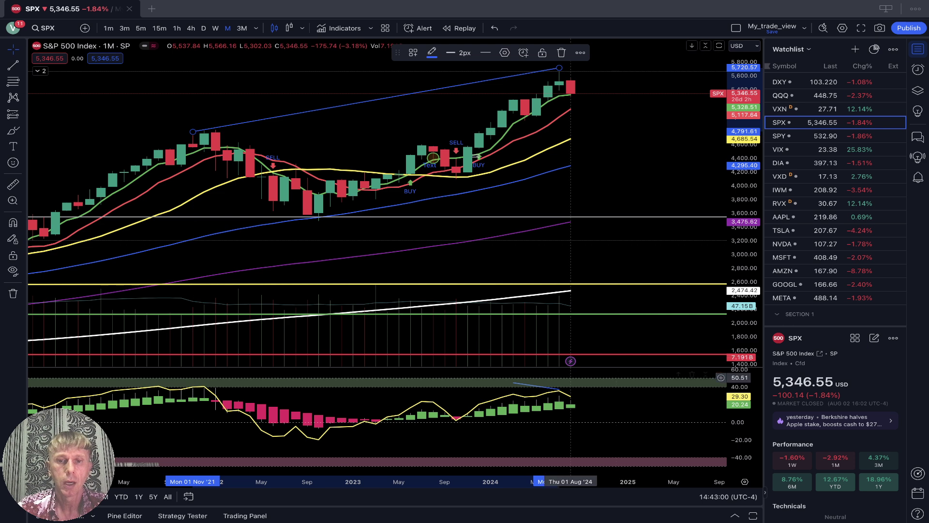
left_click_drag(513, 382, 193, 382)
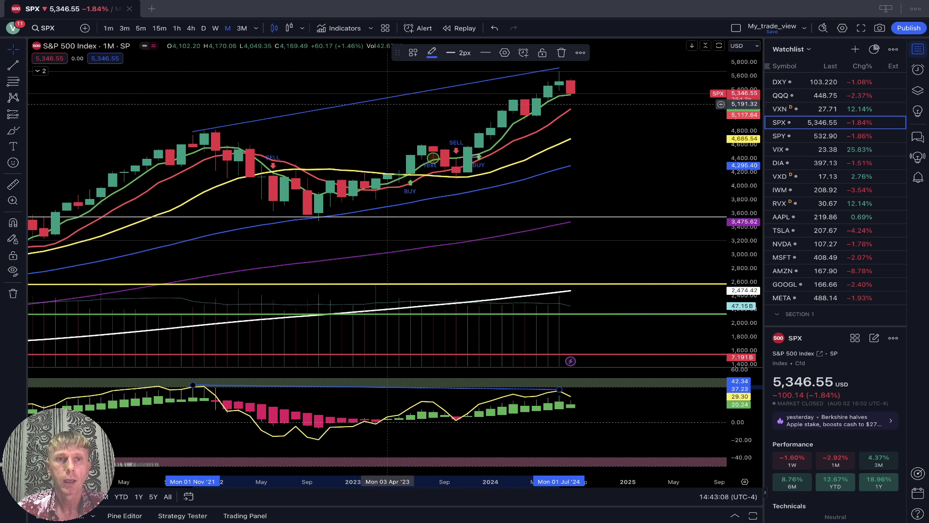
Step: Switch the S&P 500 to 3-month candles, nudge the oscillator trend line's end, then open VIX
left_click(242, 28)
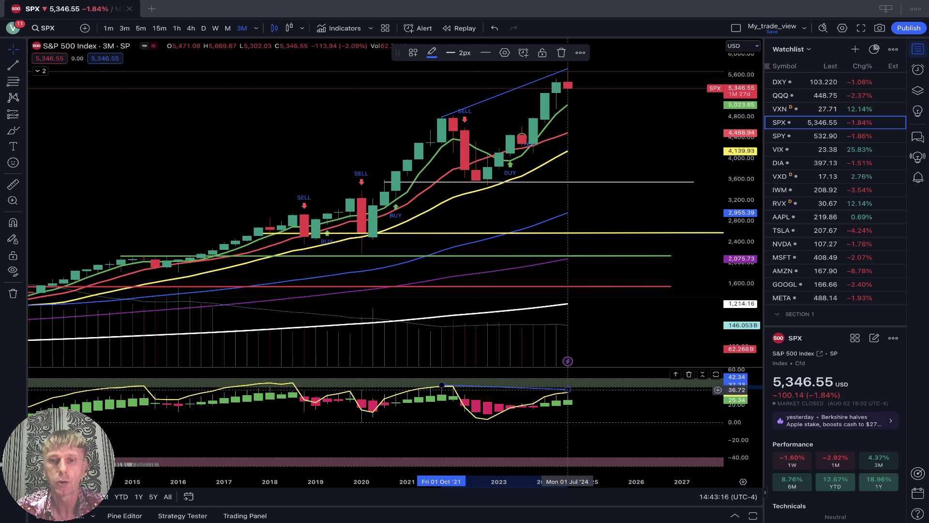
left_click_drag(567, 389, 567, 390)
left_click(568, 256)
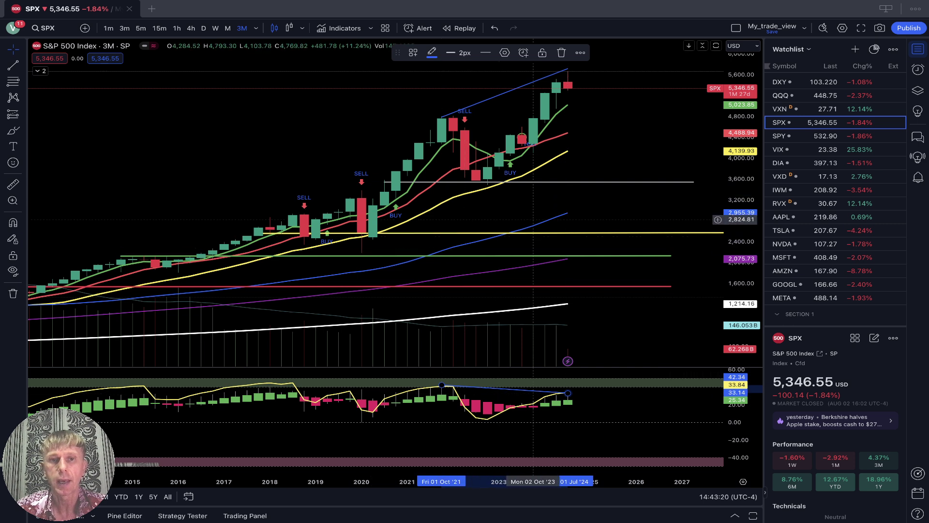
left_click(613, 233)
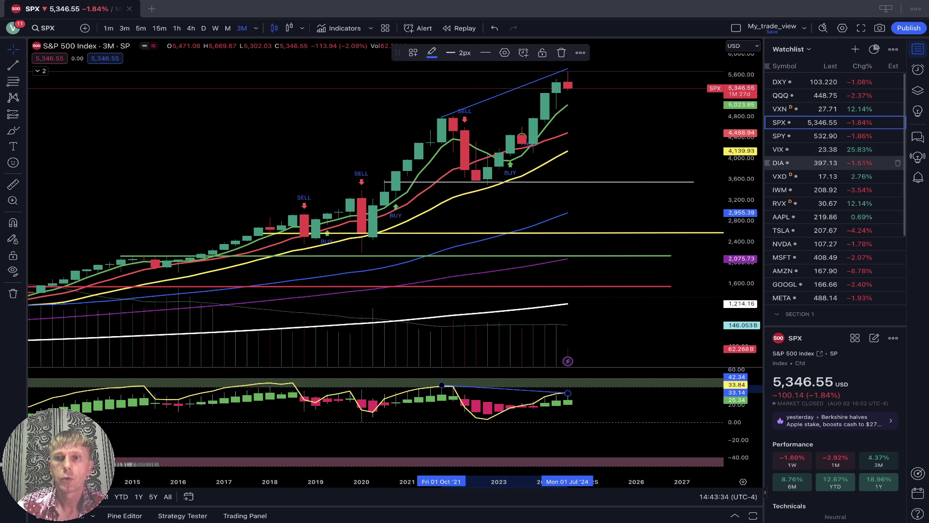
left_click(798, 149)
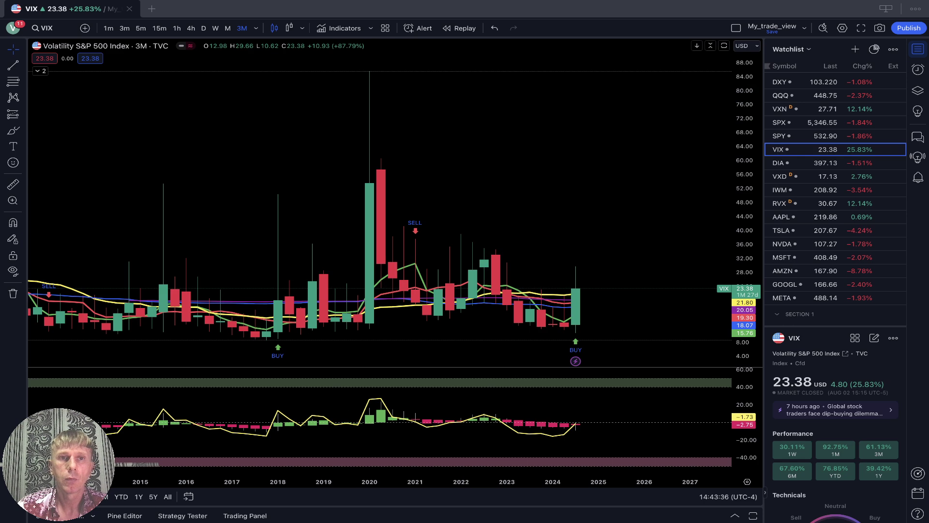
Step: Compare VIX on weekly, monthly and 3-month candles, settle on monthly, then open DIA
left_click(215, 28)
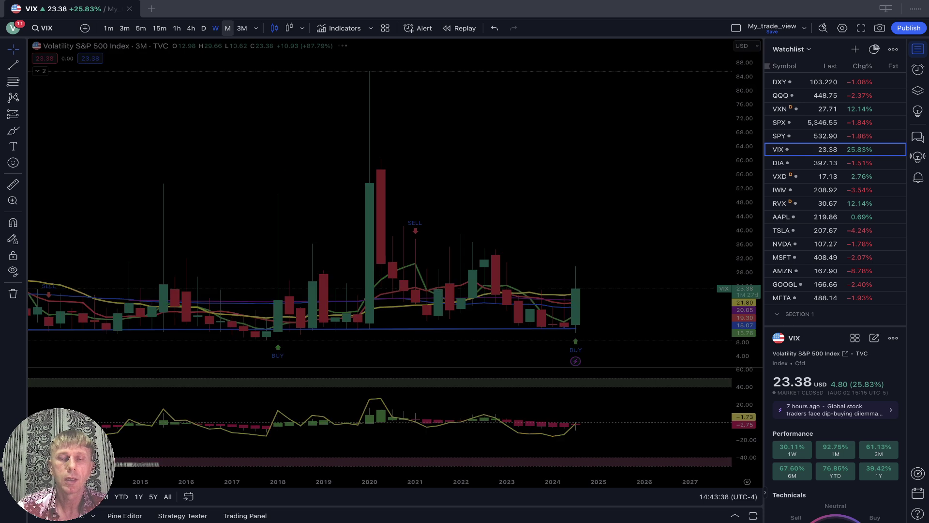
left_click(228, 28)
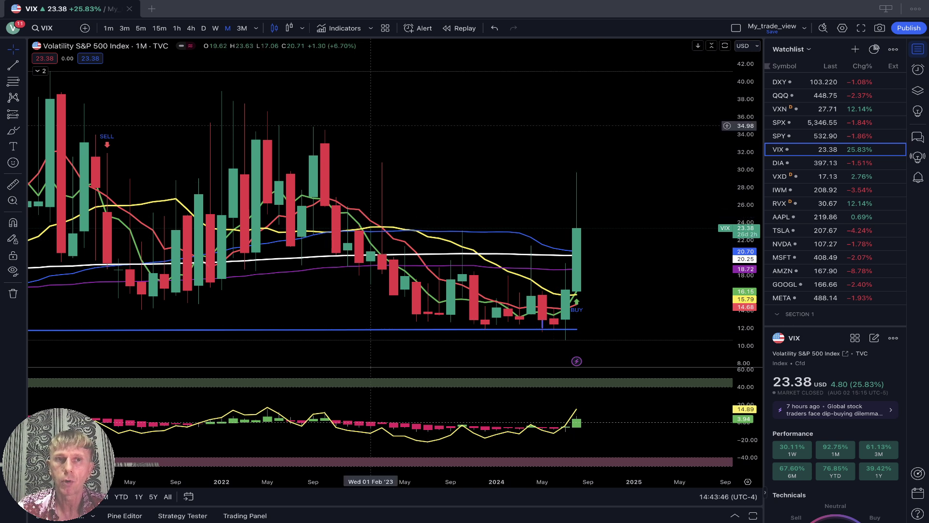
left_click(242, 28)
left_click(228, 28)
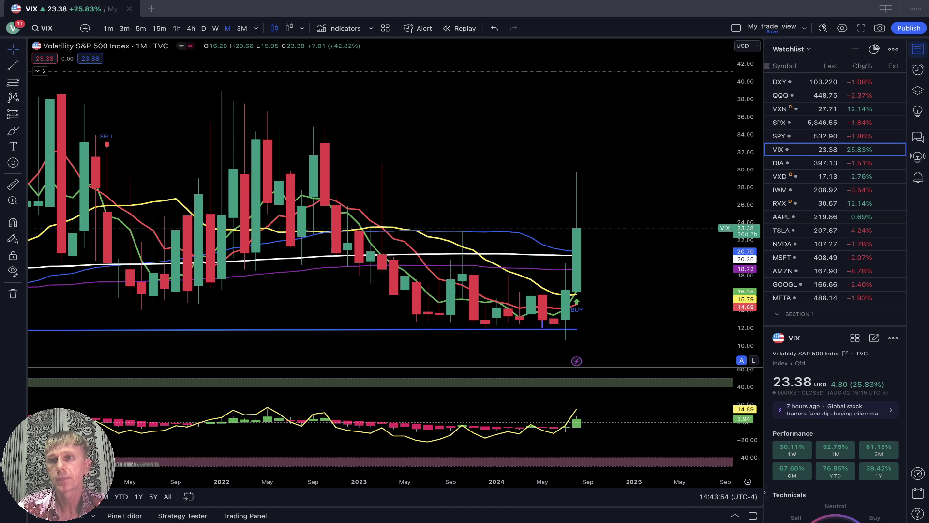
left_click(779, 163)
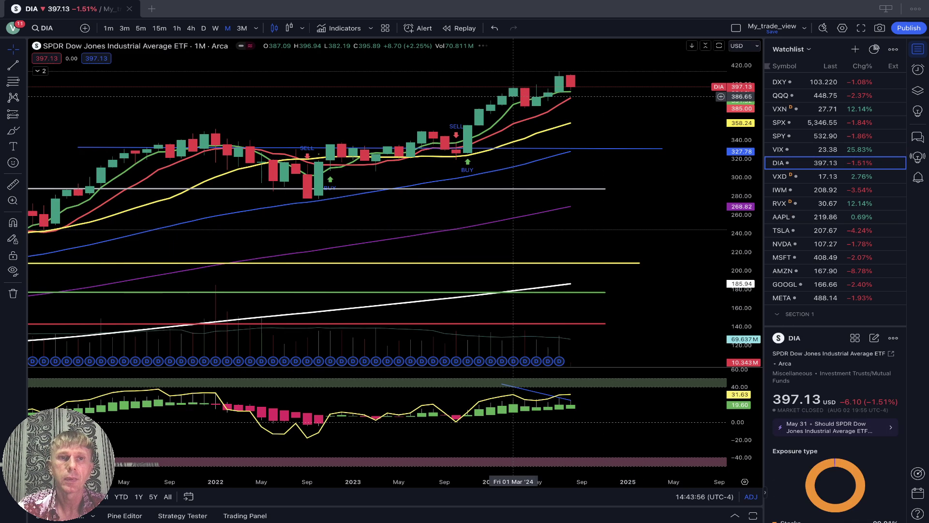
left_click(203, 28)
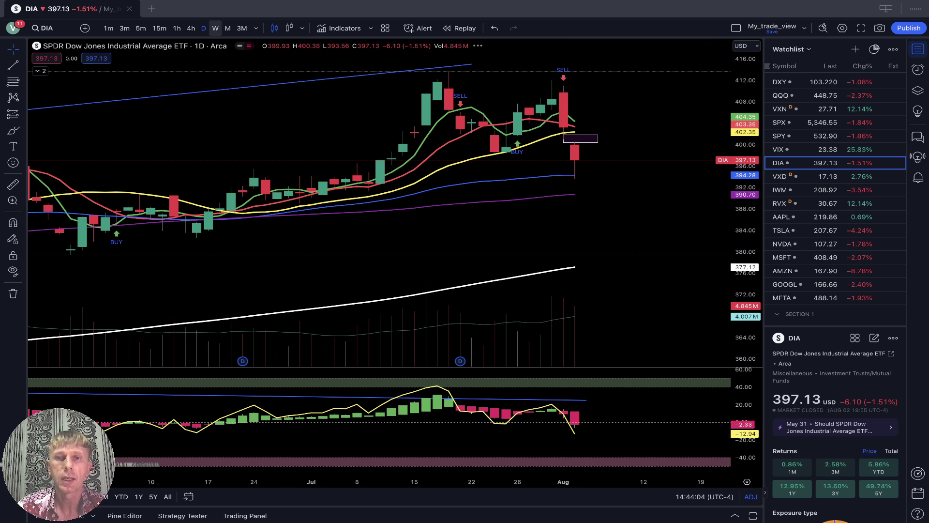
left_click(215, 28)
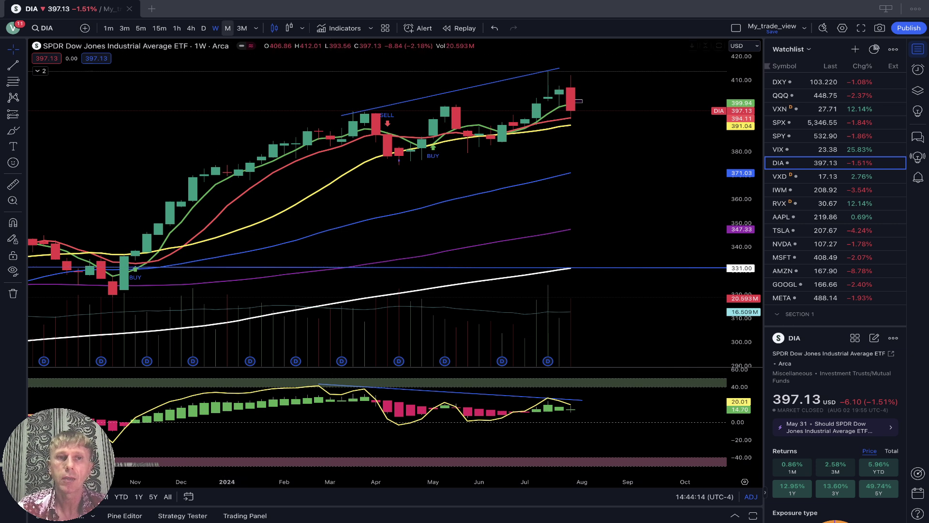
left_click(228, 28)
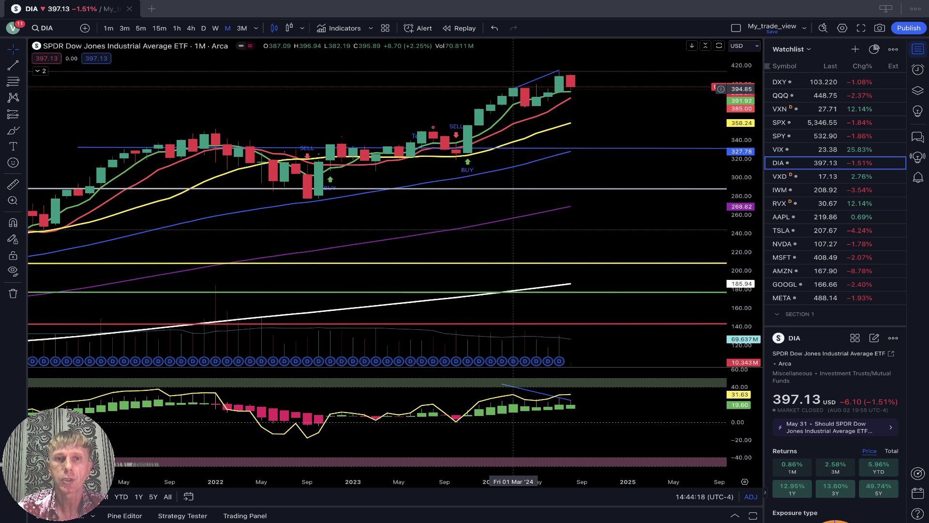
Step: On DIA's monthly chart, extend the upper and oscillator trend lines back to 2021
left_click_drag(513, 89, 169, 136)
left_click_drag(501, 383, 135, 386)
left_click_drag(571, 401, 582, 393)
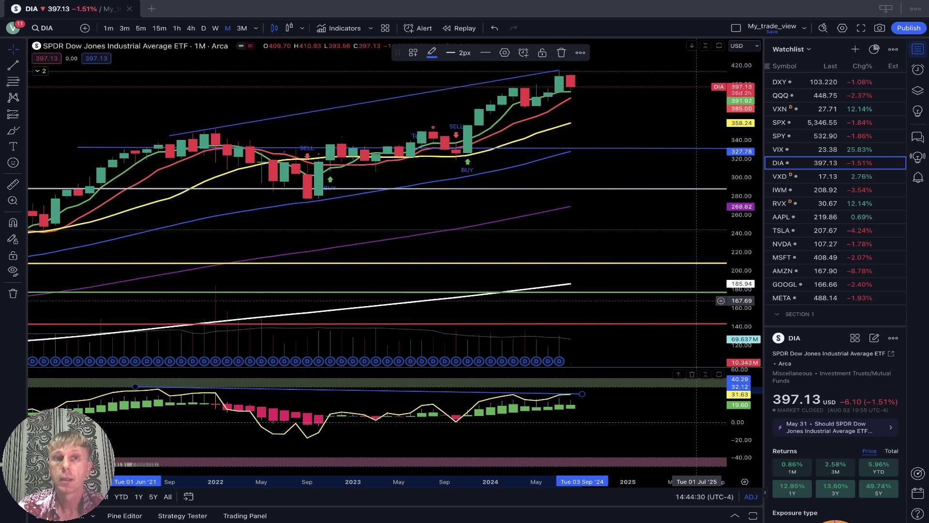
Step: On 3-month DIA candles, stretch the upper trend line back to 2017, then open IWM
left_click(241, 29)
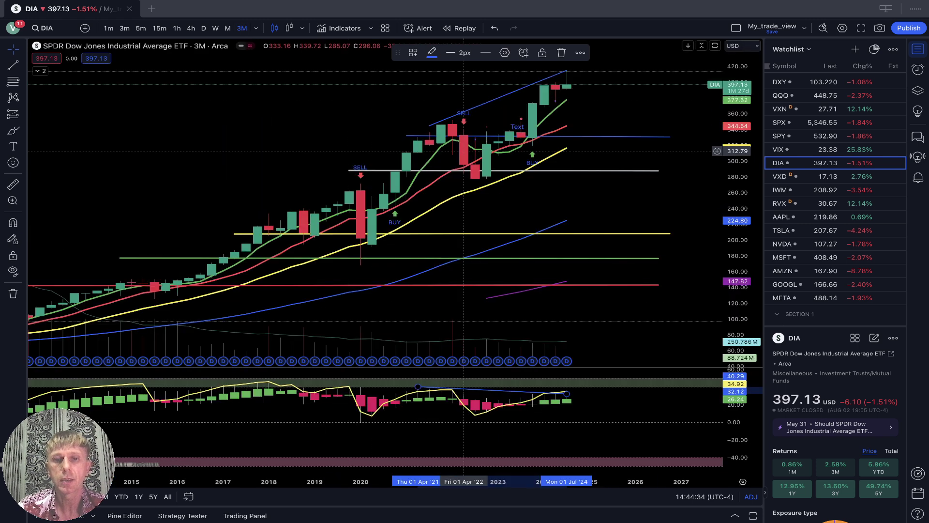
left_click_drag(417, 386, 257, 380)
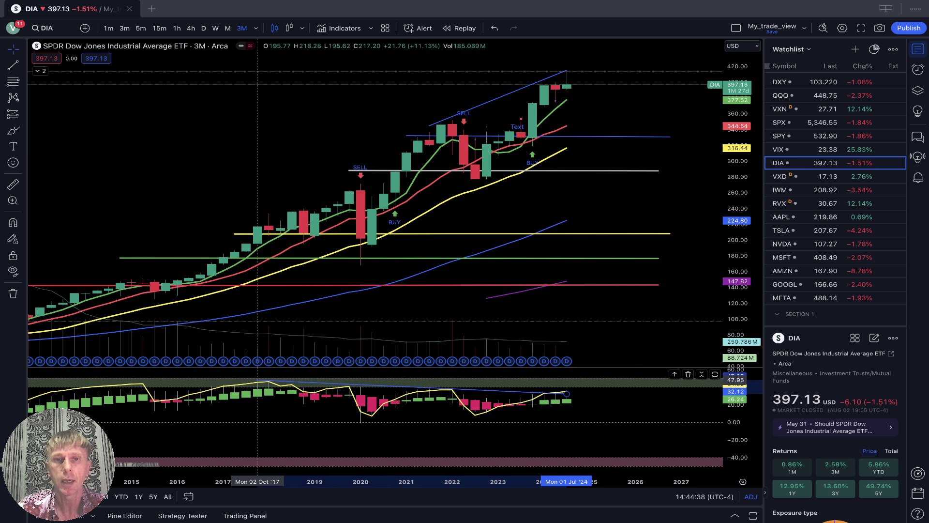
left_click_drag(429, 125, 269, 204)
left_click_drag(257, 216, 257, 217)
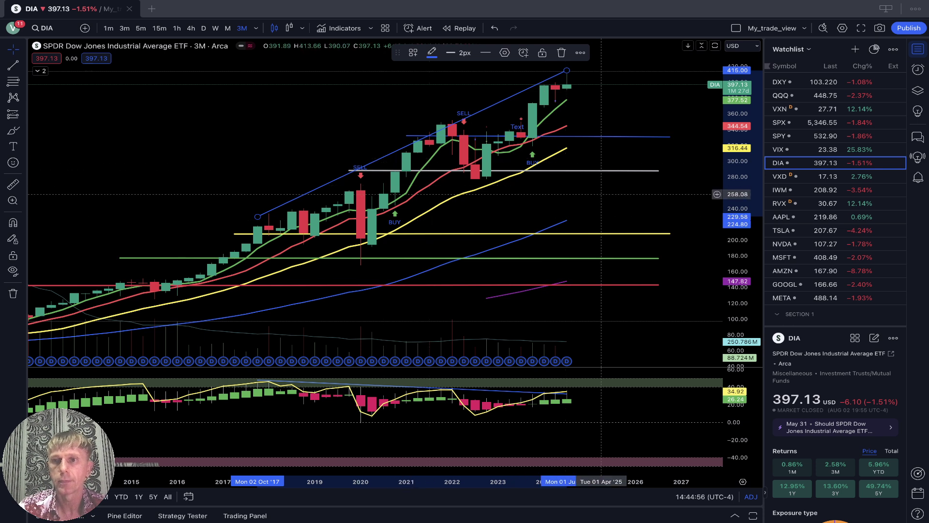
left_click(788, 189)
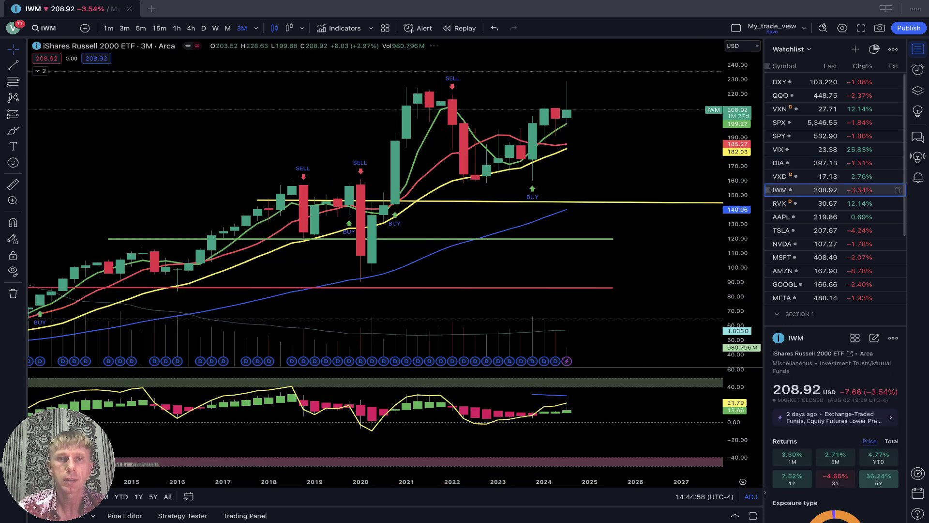
Step: Step IWM through daily, weekly, monthly and 3-month candles, then switch to AAPL
left_click(203, 28)
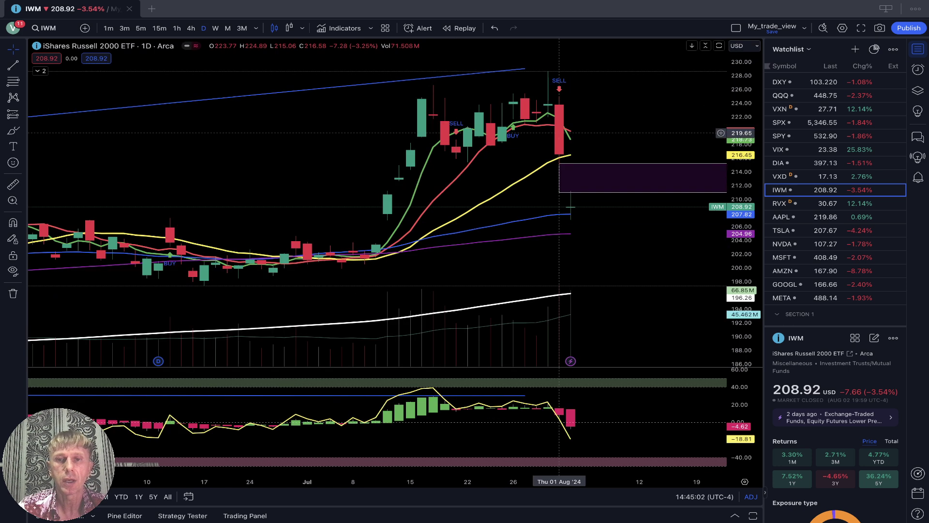
left_click(593, 163)
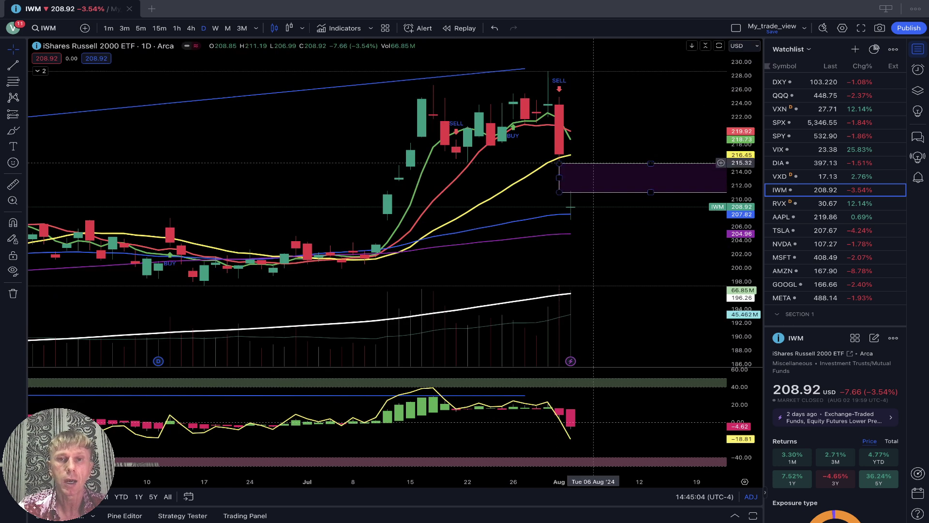
left_click(216, 28)
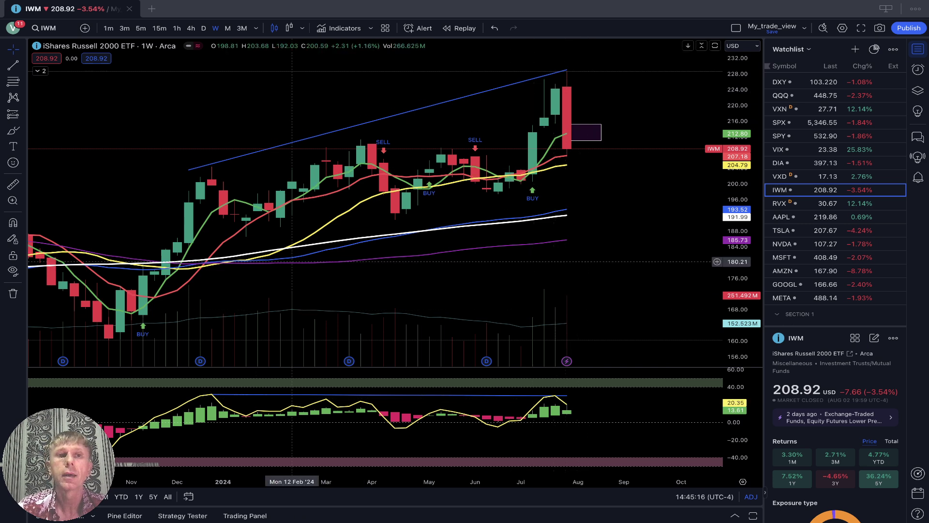
left_click(227, 29)
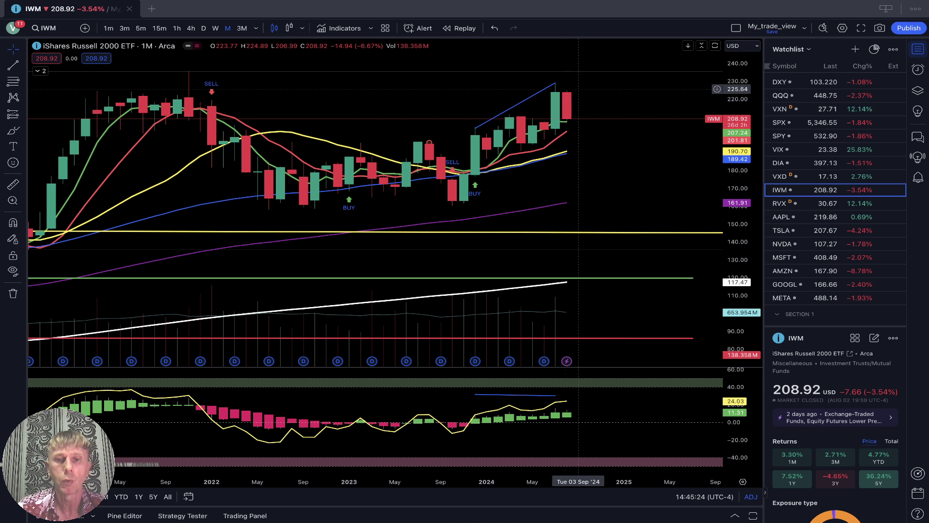
left_click(241, 28)
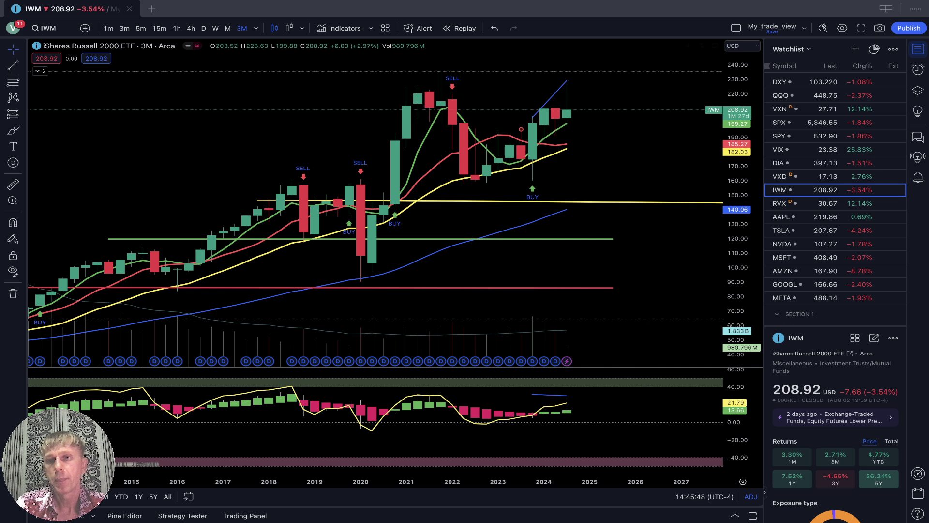
left_click(822, 216)
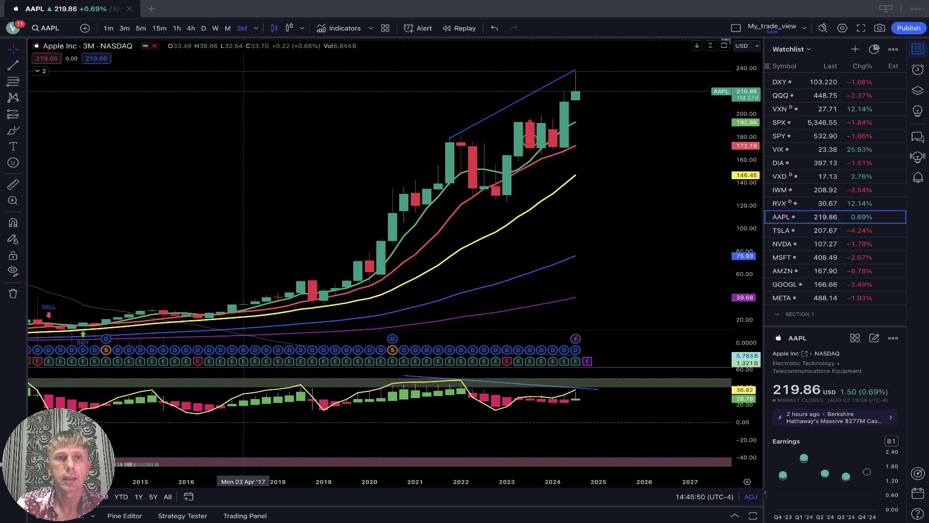
Step: View AAPL on daily, weekly and monthly candles and move the oscillator trend line down-left
left_click(203, 28)
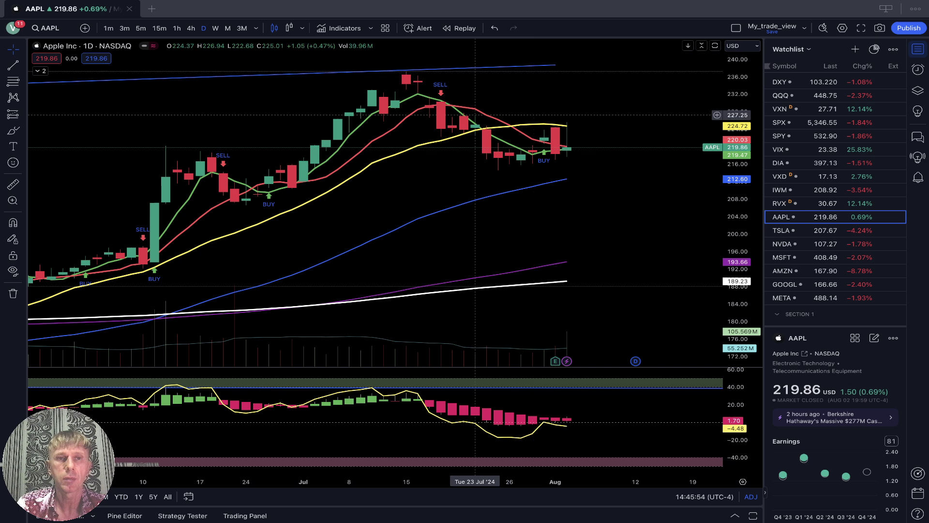
left_click(215, 28)
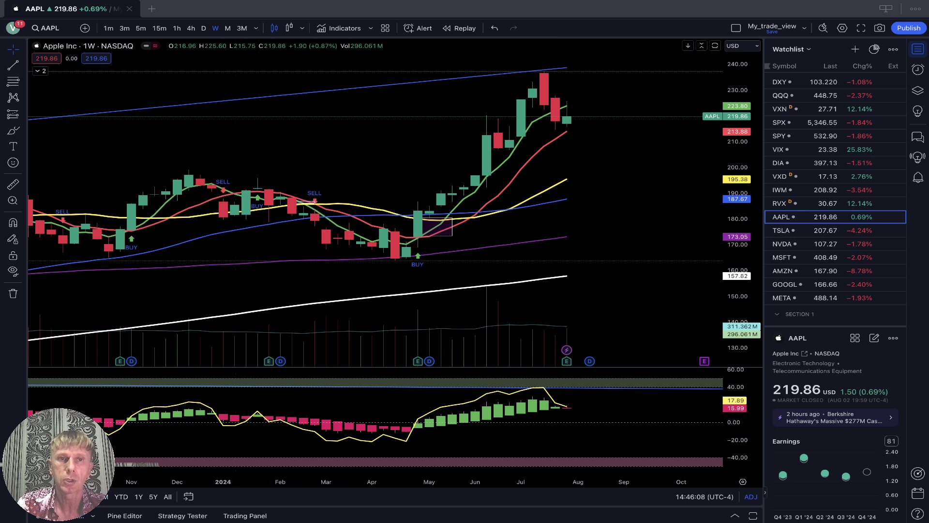
left_click(227, 28)
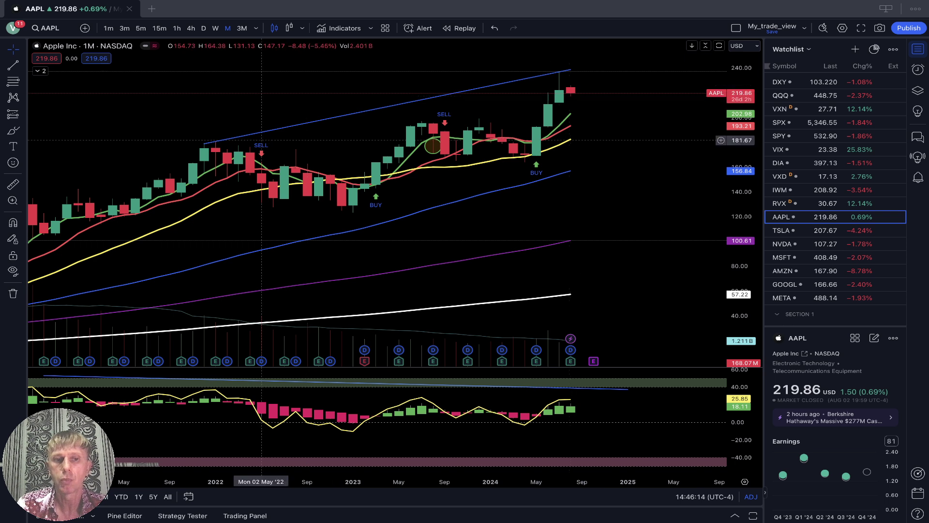
mouse_move(284, 383)
left_mouse_down()
mouse_move(274, 390)
mouse_move(305, 338)
mouse_move(386, 259)
left_mouse_up()
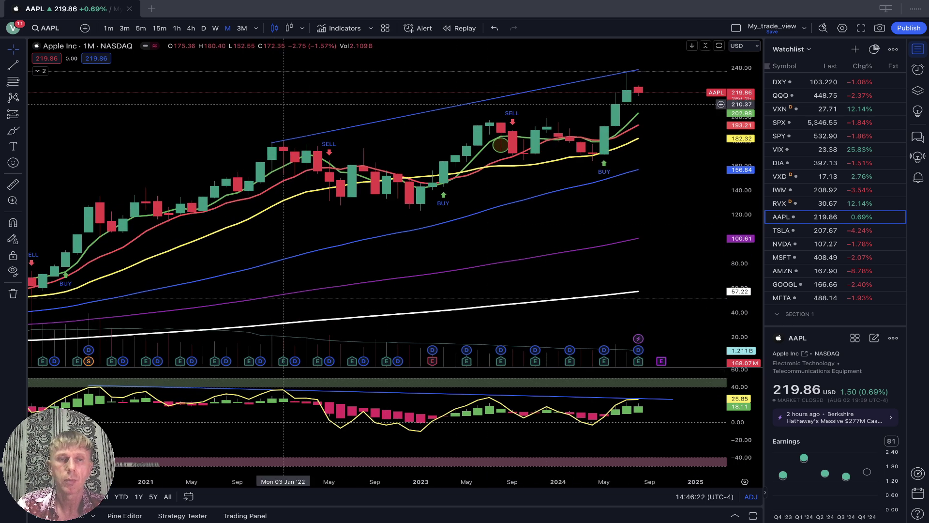
Step: On 3-month AAPL candles, shift the oscillator trend line to span Oct 2020–late 2024, then open TSLA
left_click(242, 29)
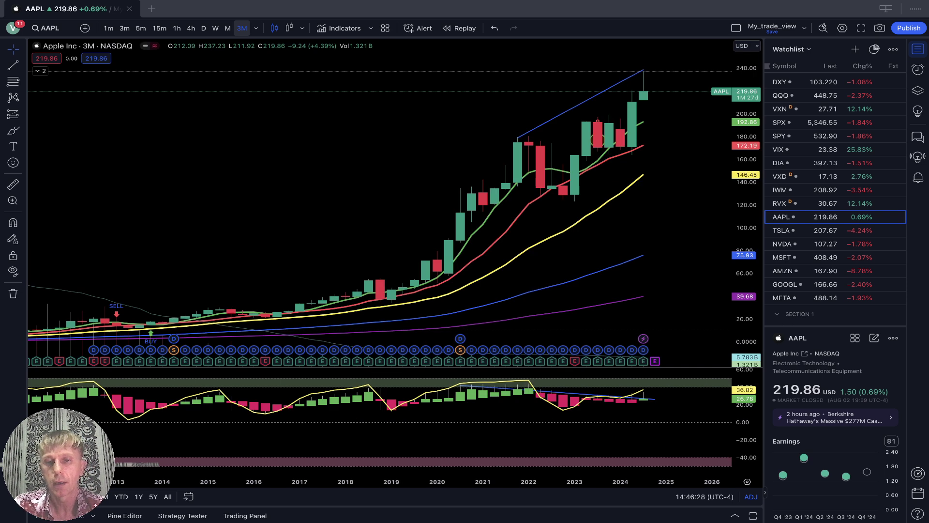
left_click(563, 392)
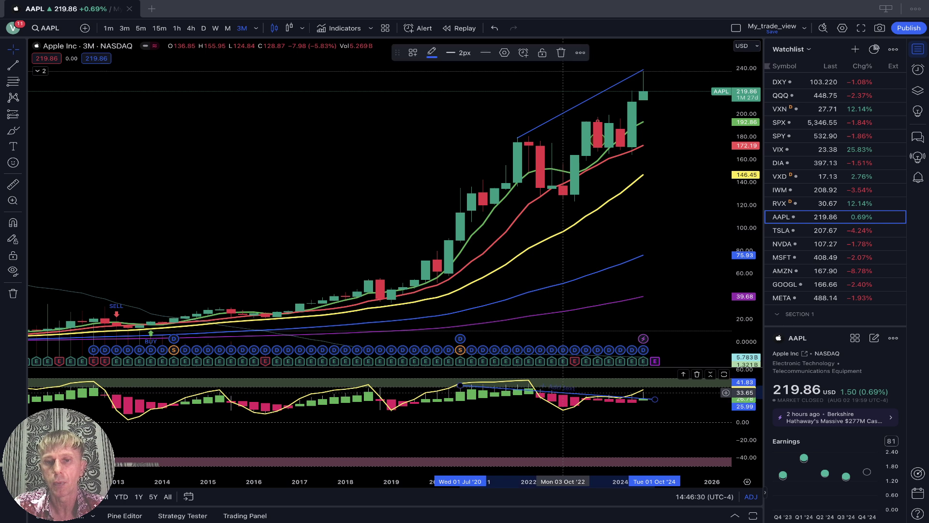
left_click_drag(562, 393, 574, 380)
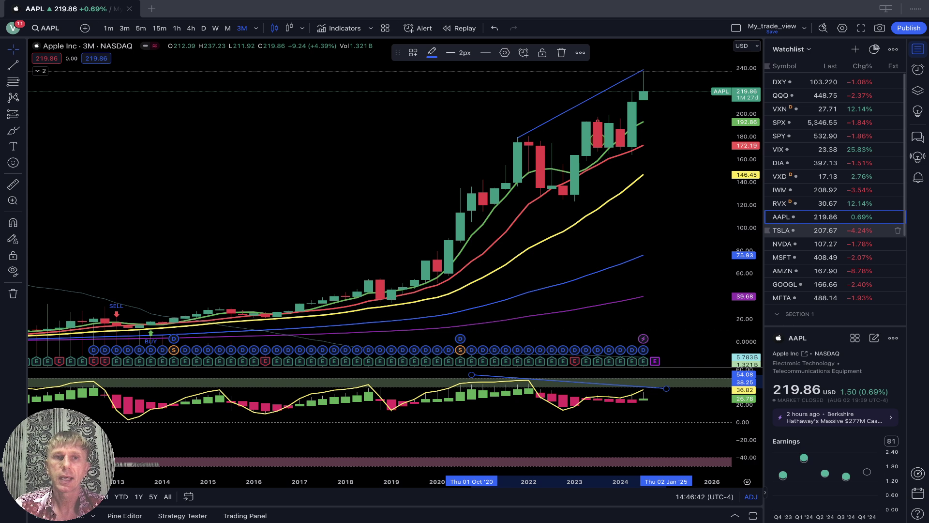
left_click(822, 230)
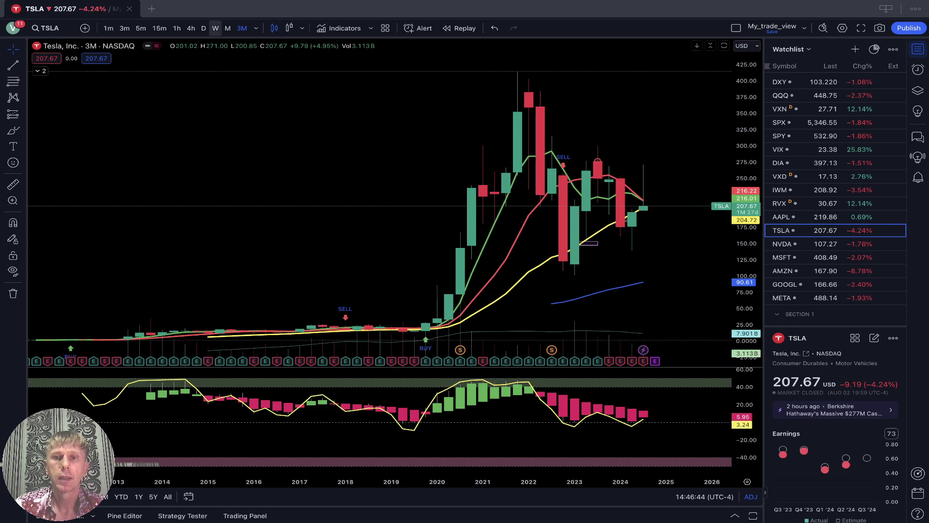
Step: Review TSLA on daily, weekly, monthly and 3-month candles, then switch to NVDA
key("d")
key("Return")
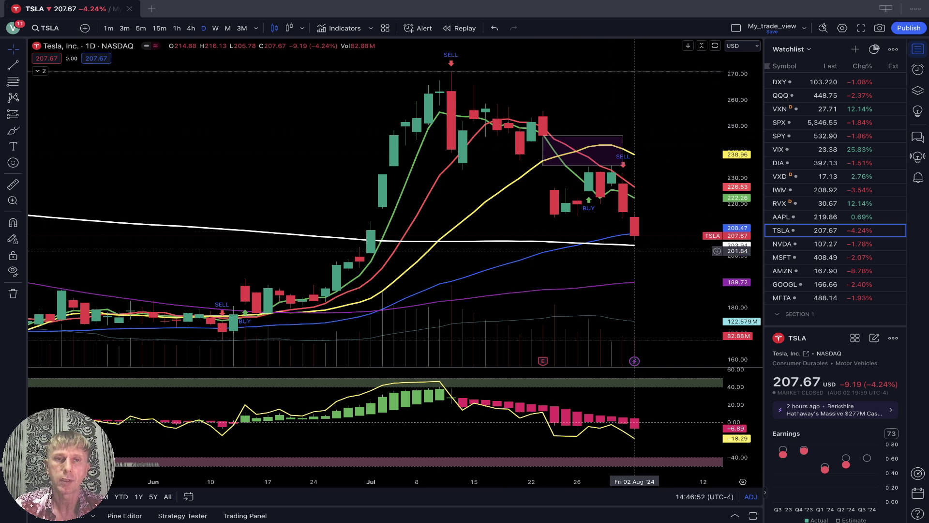
left_click(215, 28)
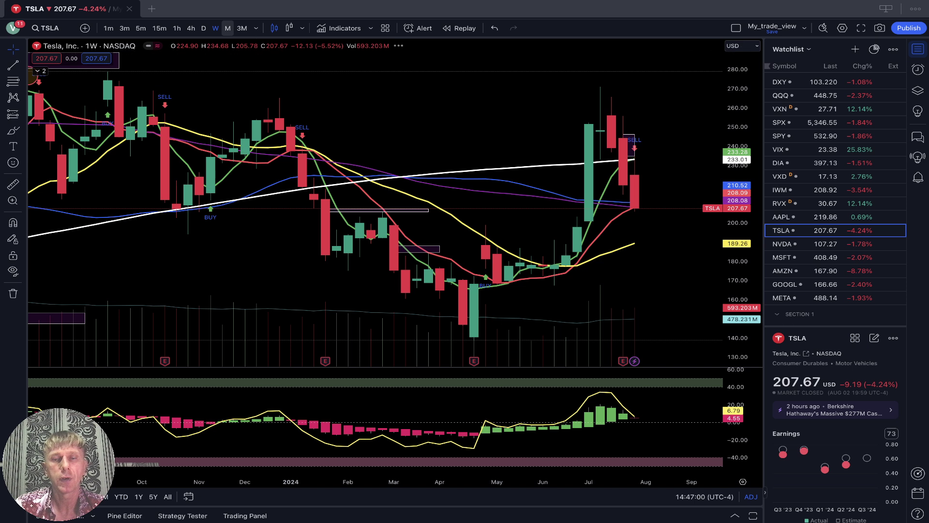
left_click(227, 28)
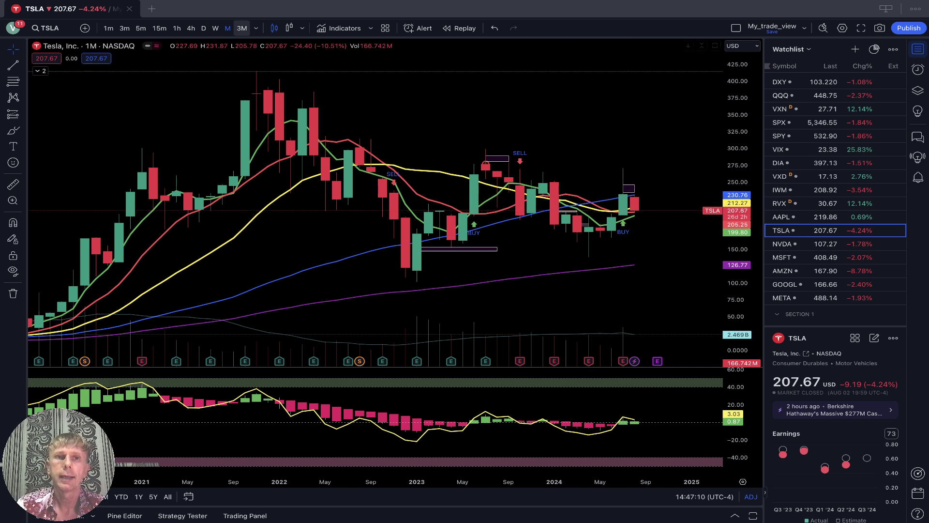
left_click(242, 28)
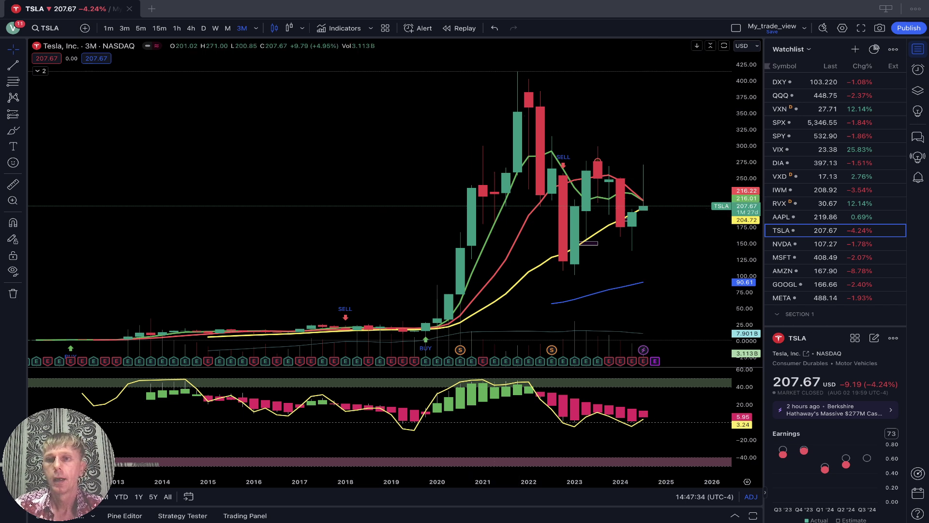
left_click(794, 244)
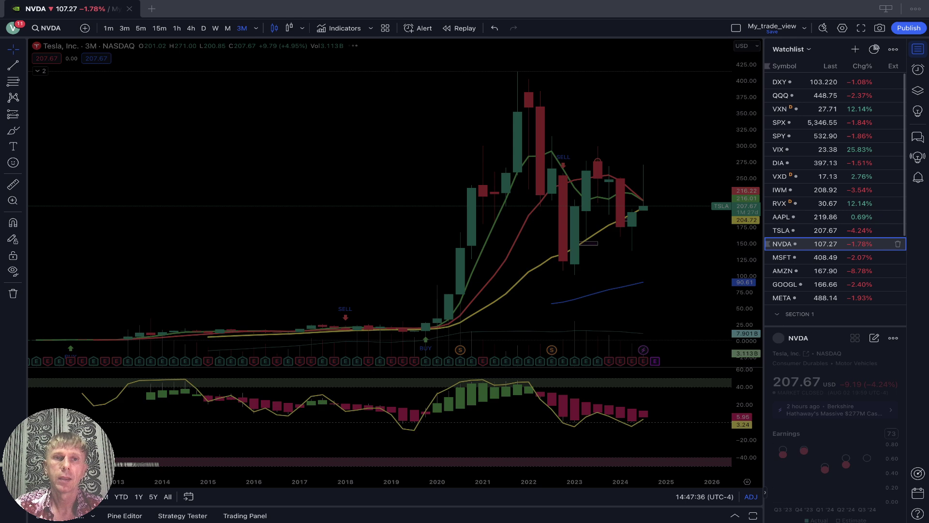
Step: View NVDA daily, weekly, then monthly panned to show later months, finishing on 3-month candles
left_click(204, 28)
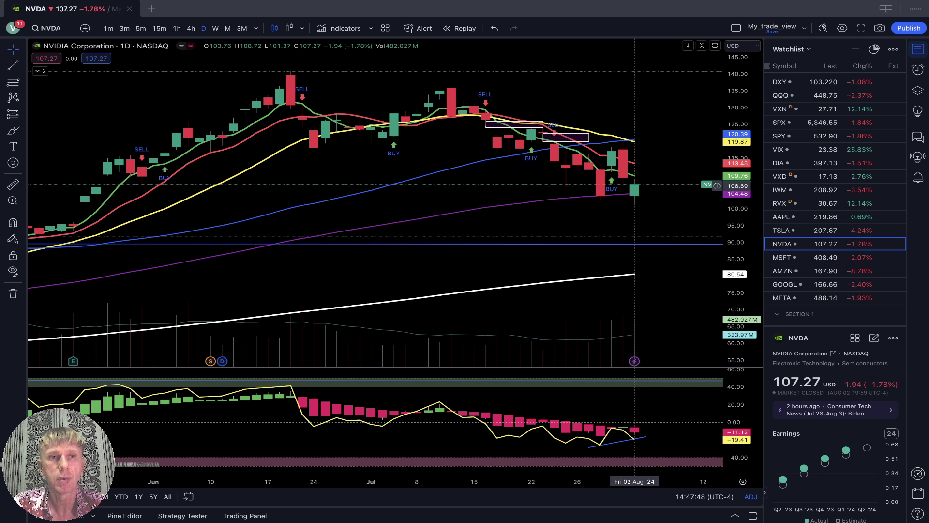
left_click(215, 28)
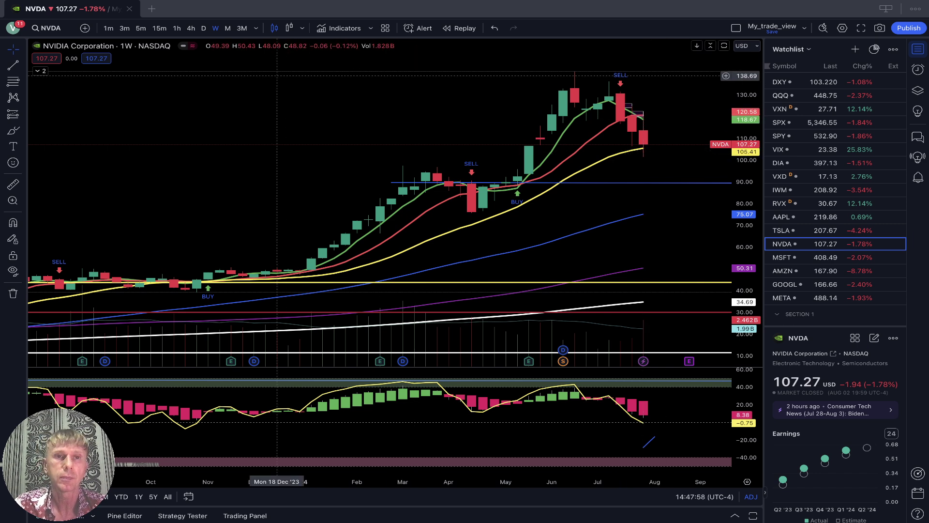
left_click(227, 28)
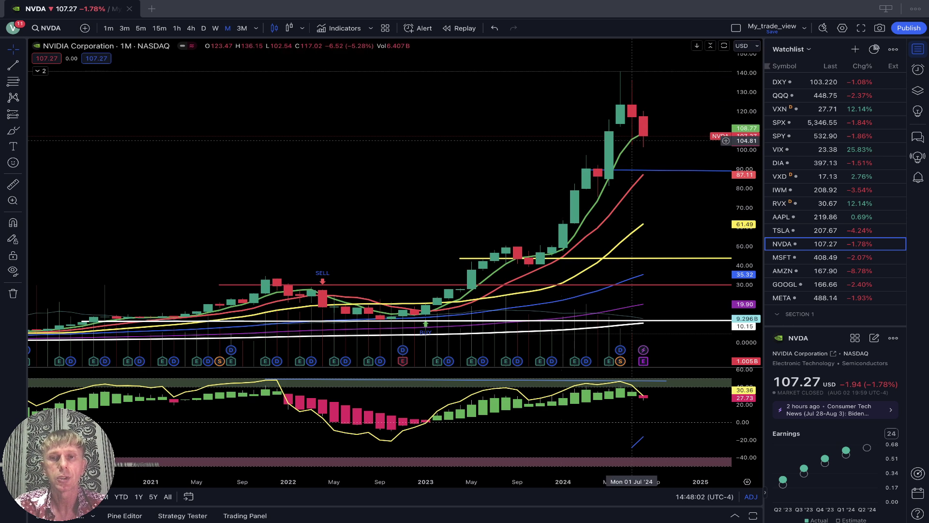
left_click_drag(494, 134, 381, 134)
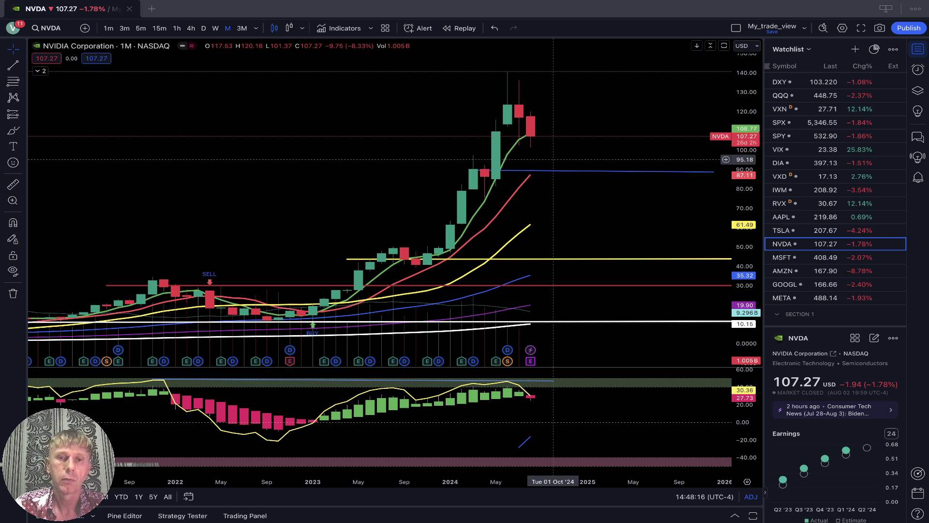
left_click_drag(358, 163, 250, 163)
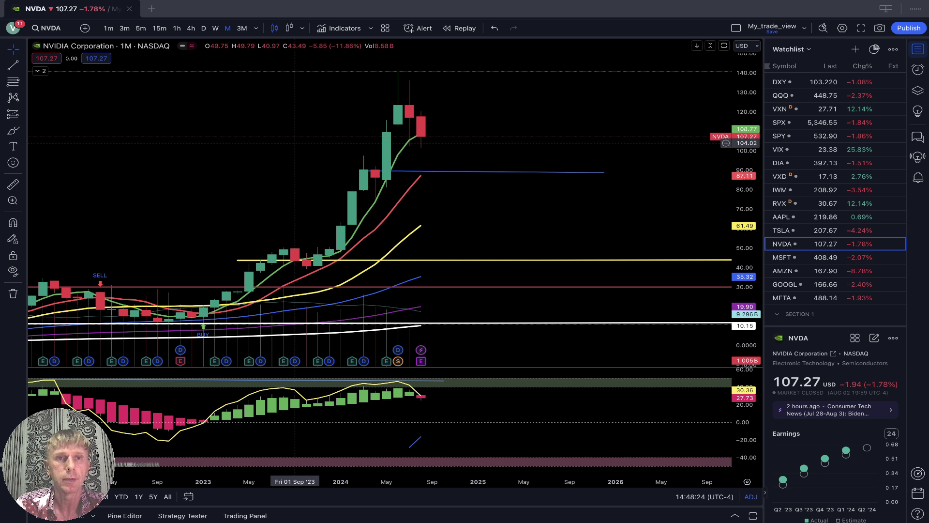
left_click(242, 28)
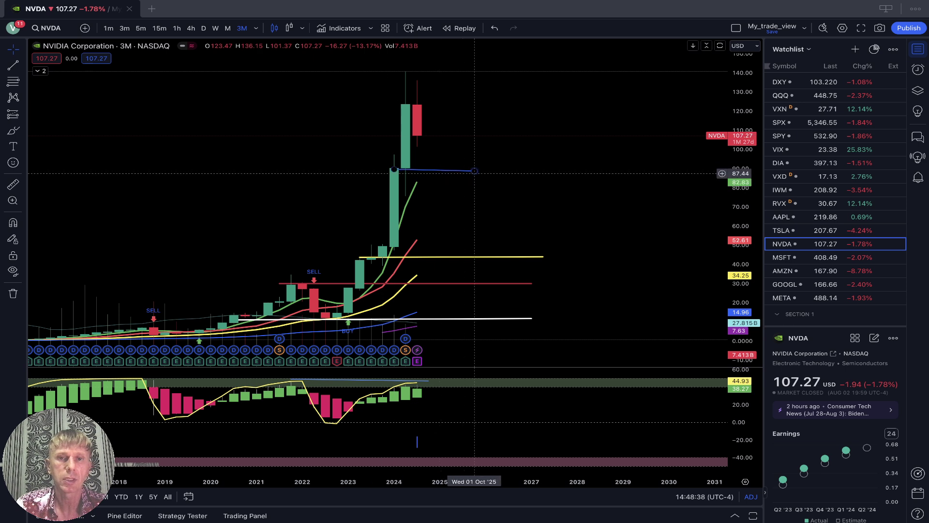
Step: Adjust NVIDIA's blue level line and stretch the oscillator trend line from about Apr 2018 to Oct 2024
left_click_drag(474, 170, 566, 170)
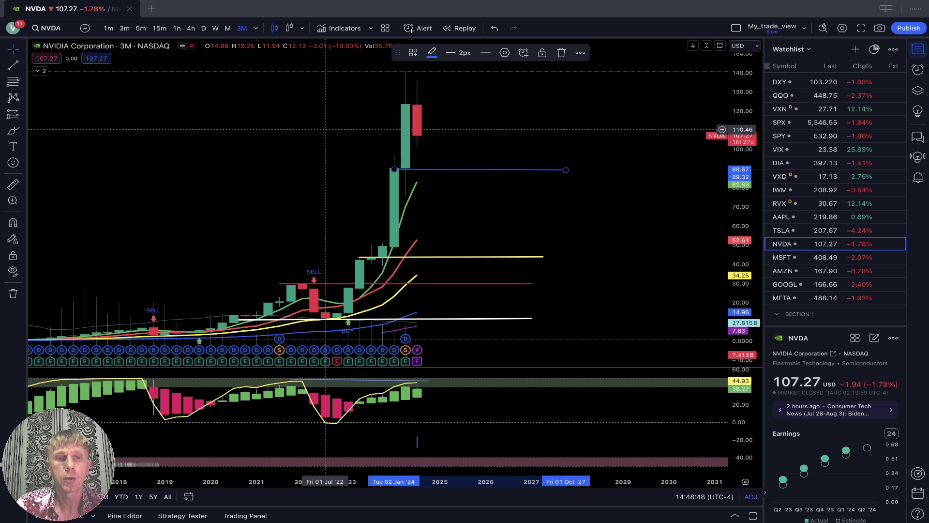
left_click_drag(292, 380, 130, 376)
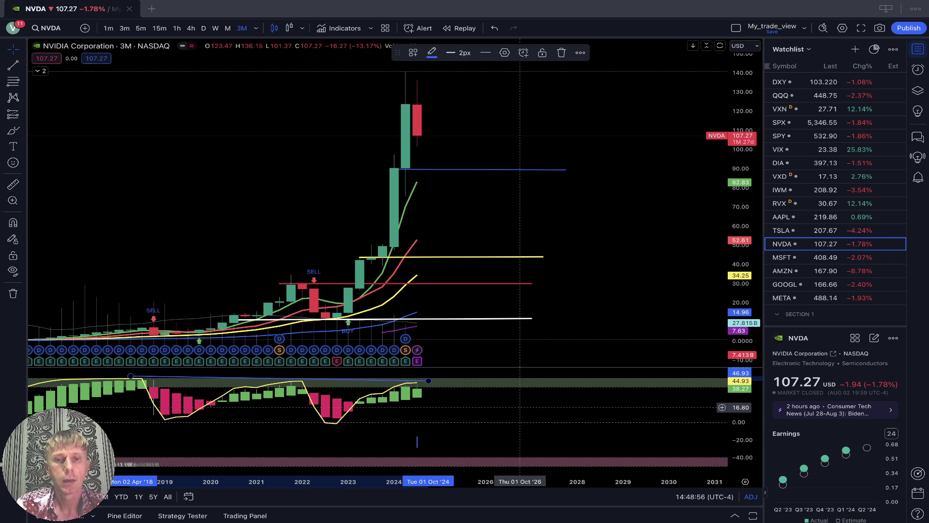
left_click_drag(428, 381, 428, 381)
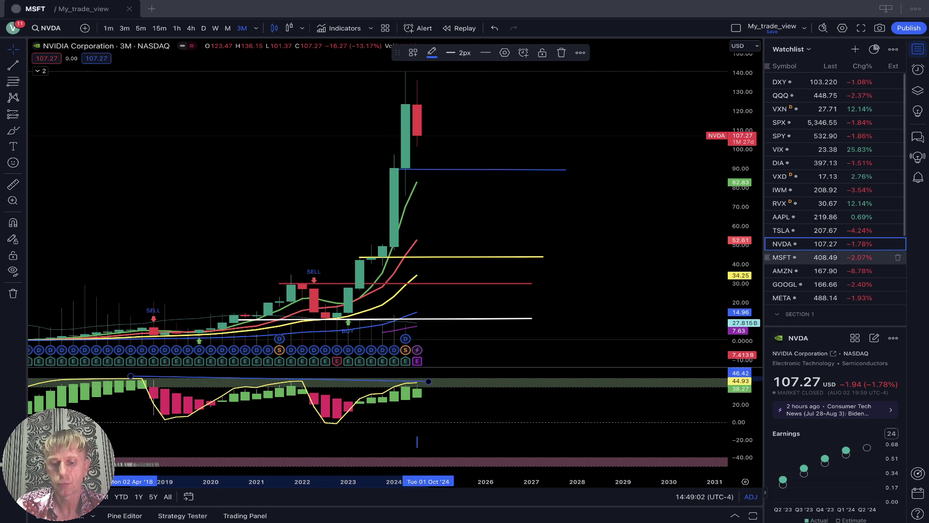
Step: Open MSFT and step through daily, weekly, monthly, then 3-month candles
left_click(798, 257)
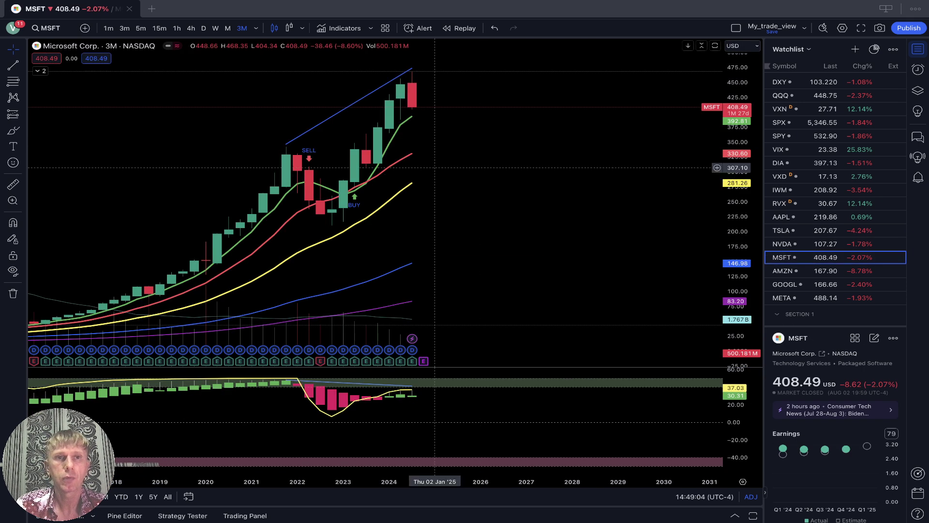
left_click(204, 28)
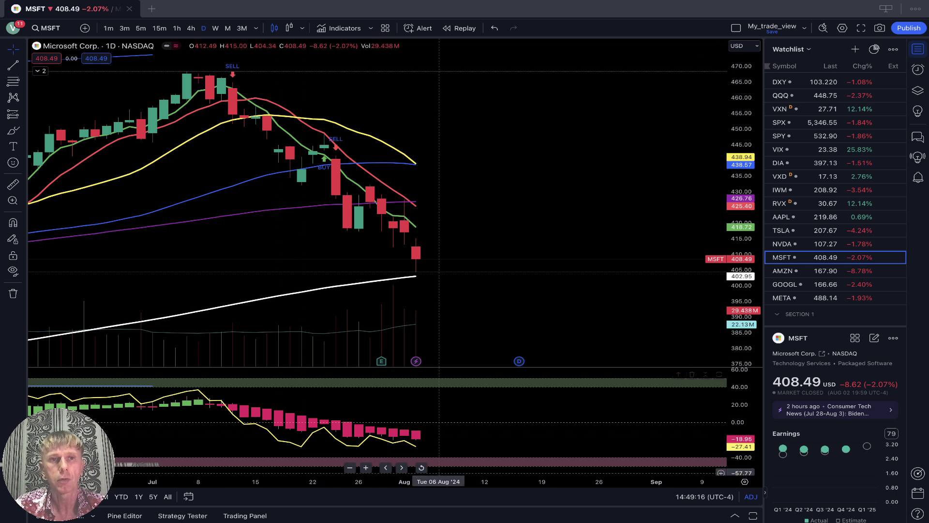
left_click(216, 28)
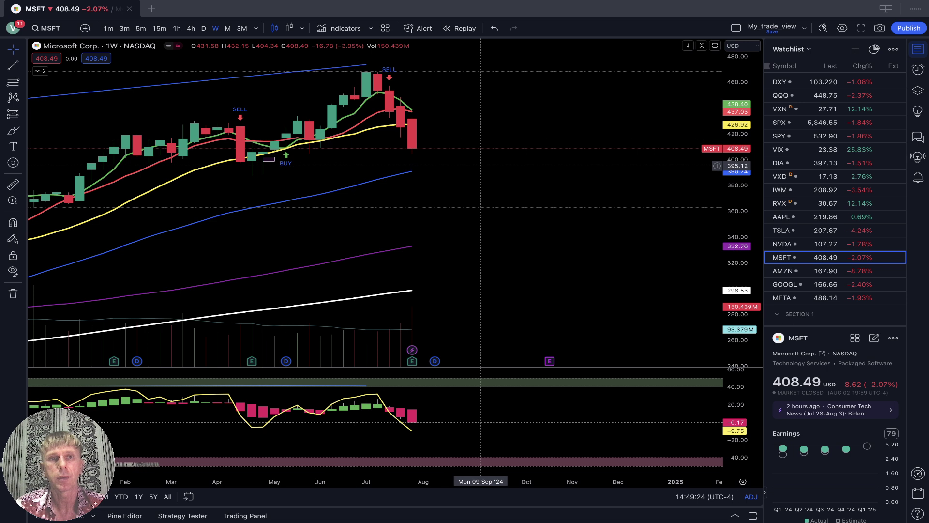
left_click(228, 29)
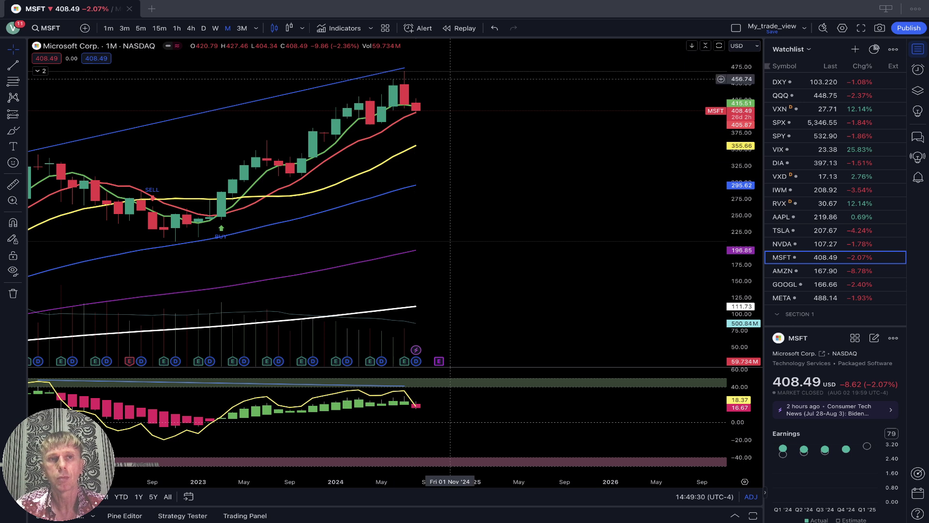
left_click(242, 28)
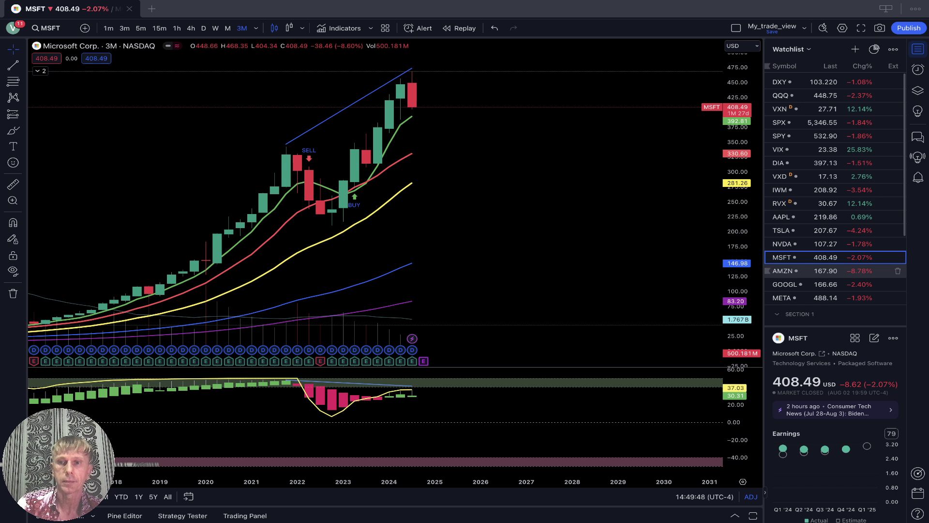
Step: Review AMZN on daily, weekly, monthly and 3-month candles, then open GOOGL
left_click(817, 270)
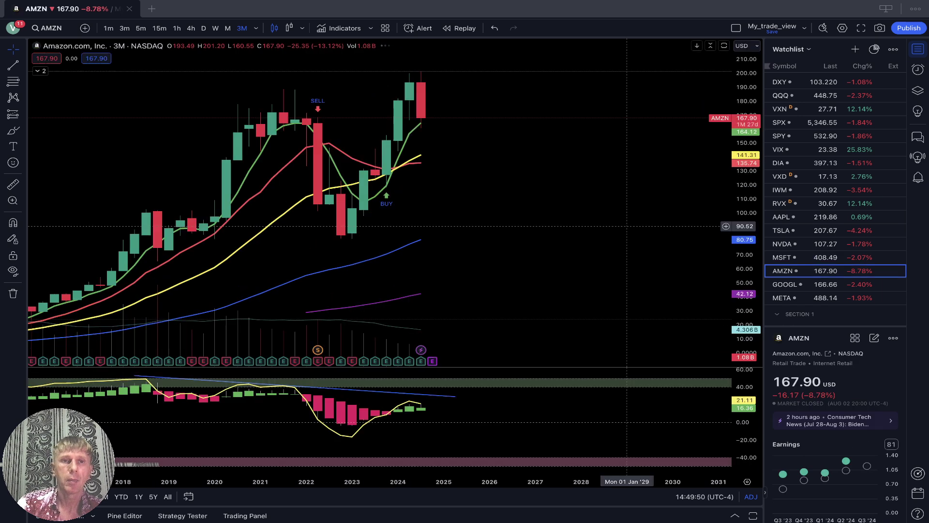
left_click(203, 28)
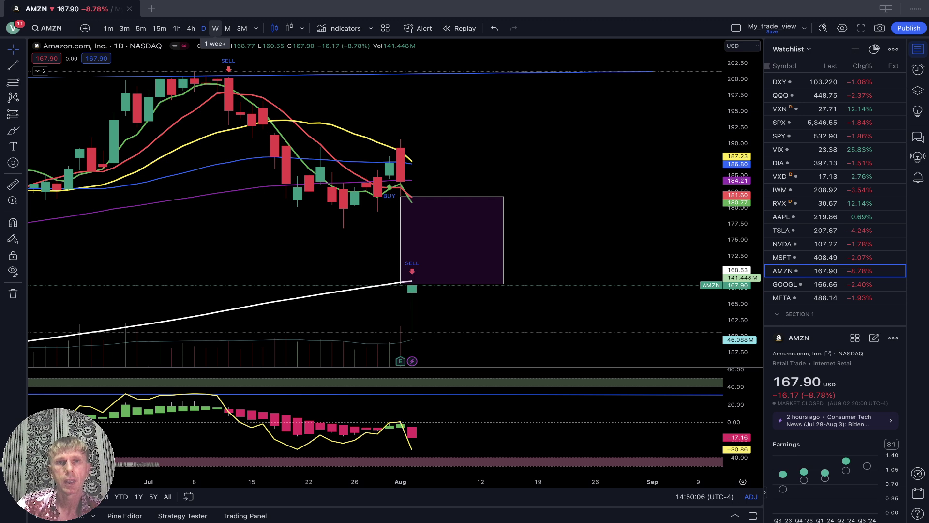
left_click(215, 28)
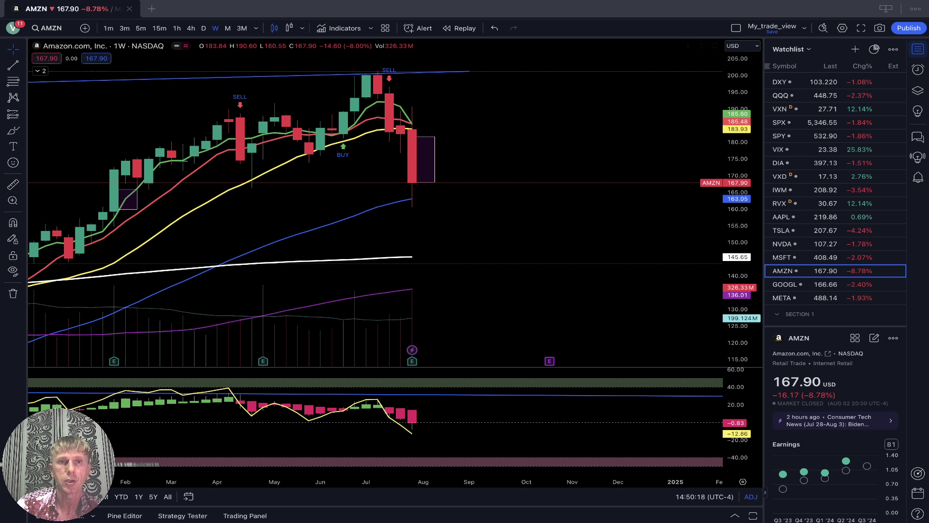
left_click(228, 28)
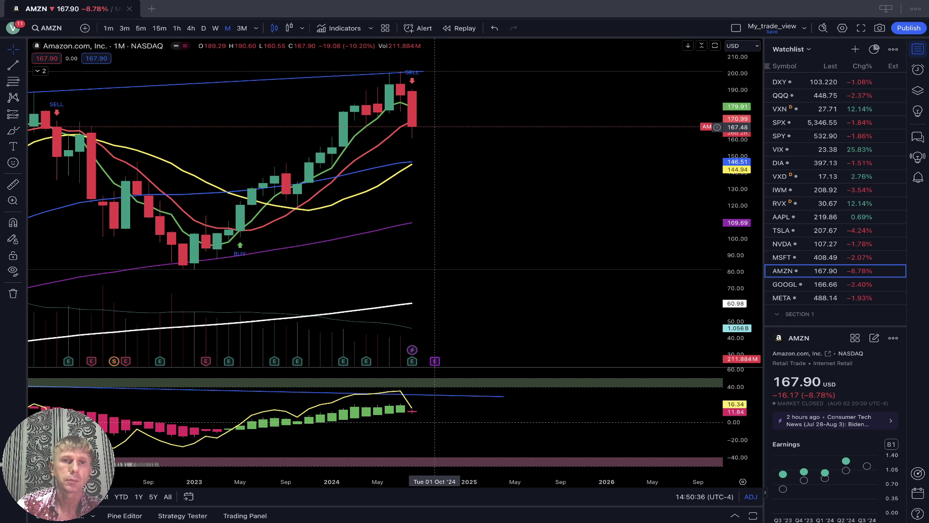
left_click(242, 28)
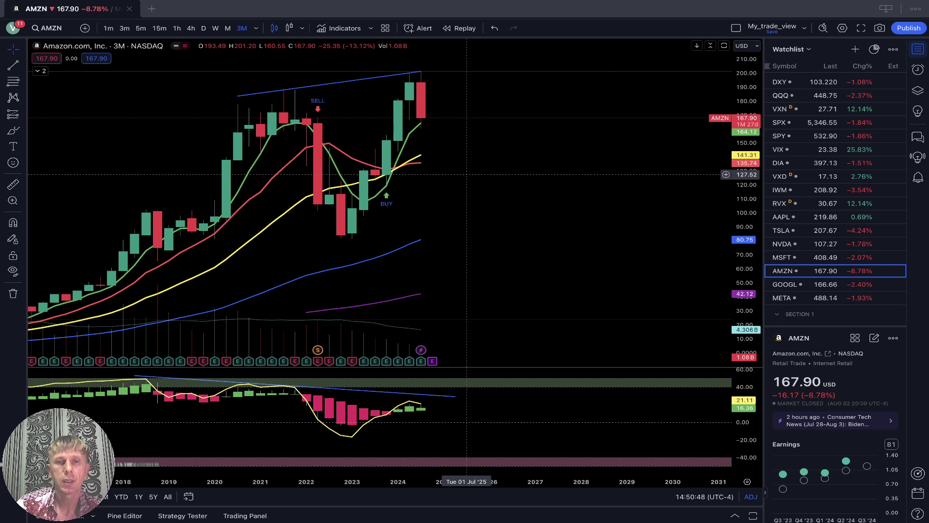
scroll(467, 174, "left", 5)
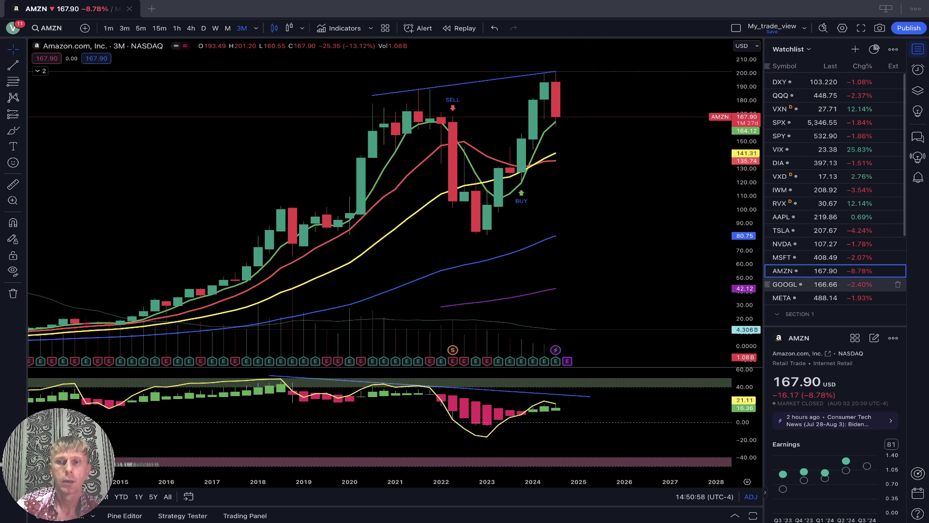
left_click(823, 284)
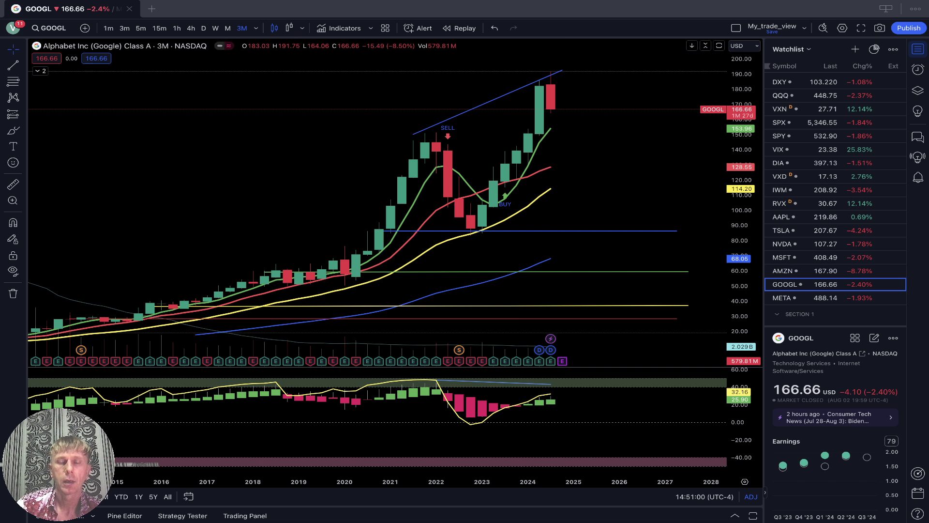
Step: Step Alphabet (GOOGL) through daily, weekly and monthly candles
left_click(203, 28)
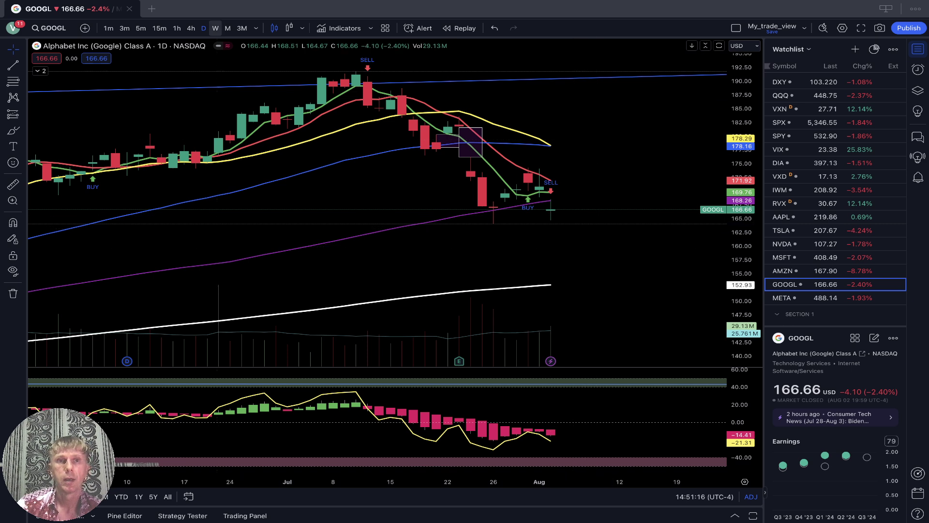
left_click(216, 28)
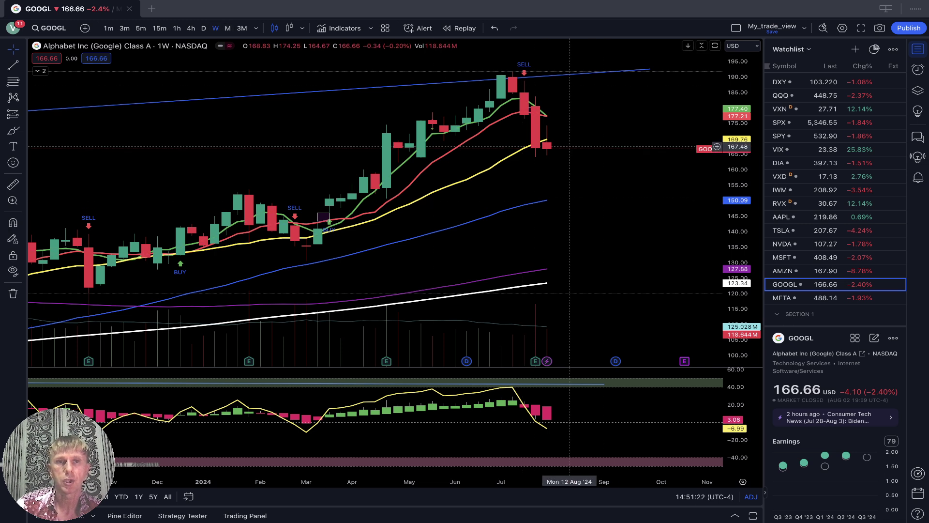
left_click(228, 28)
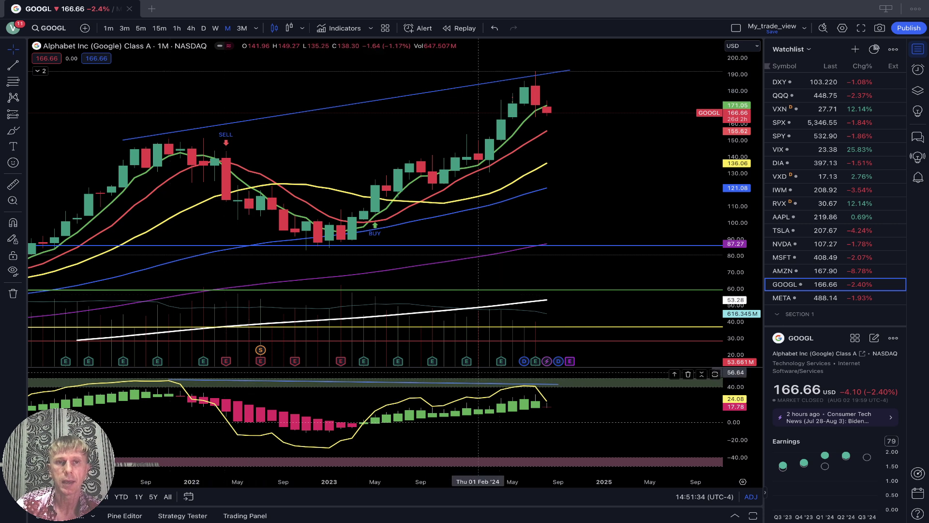
Step: Show GOOGL on 3-month candles, extend the oscillator trend line's right end, then load META
left_click(242, 28)
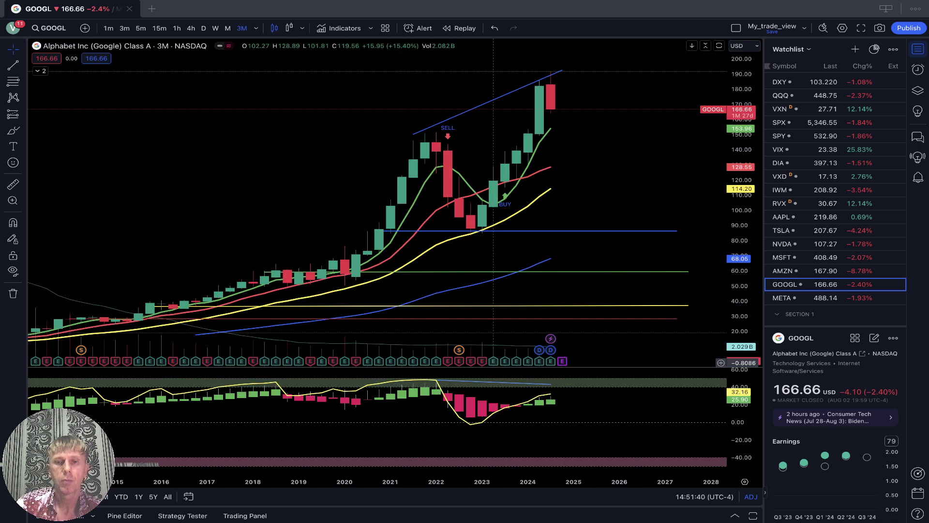
left_click_drag(550, 383, 562, 395)
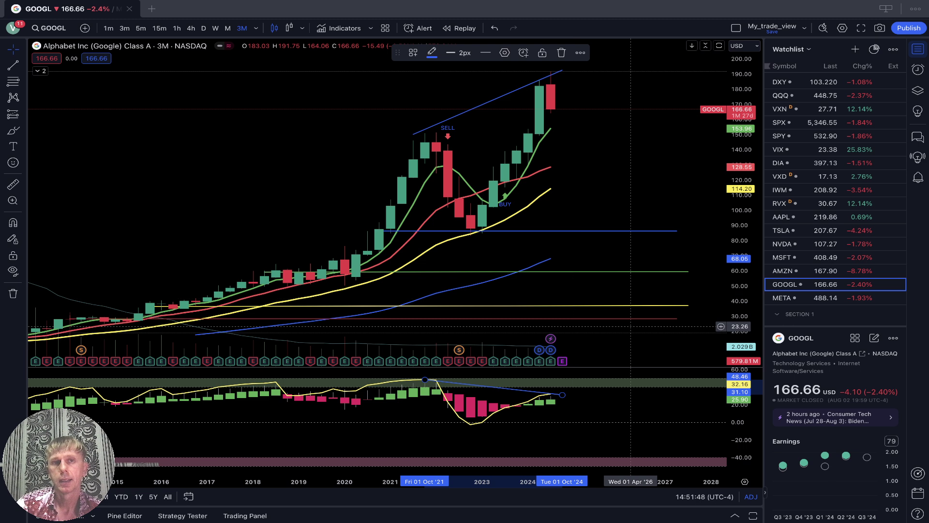
left_click(798, 298)
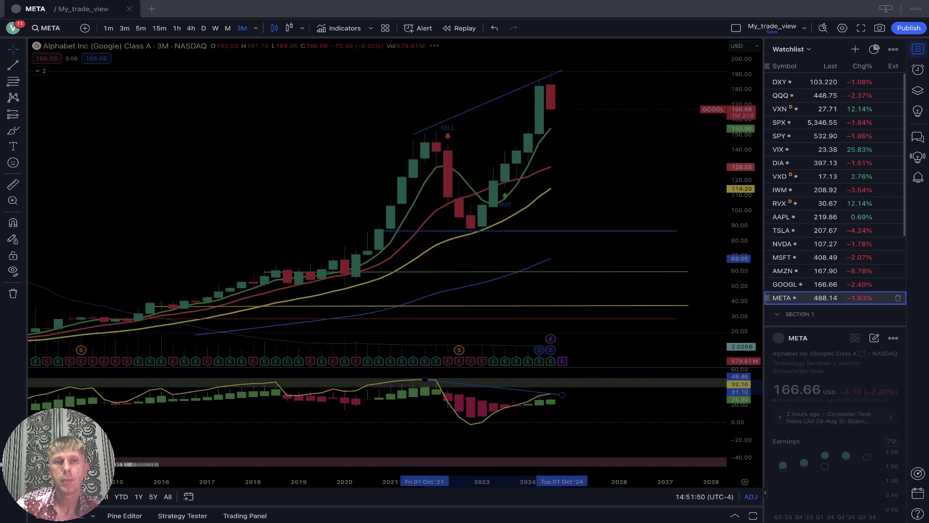
Step: Show Meta Platforms on daily, then weekly, then monthly candles
left_click(203, 28)
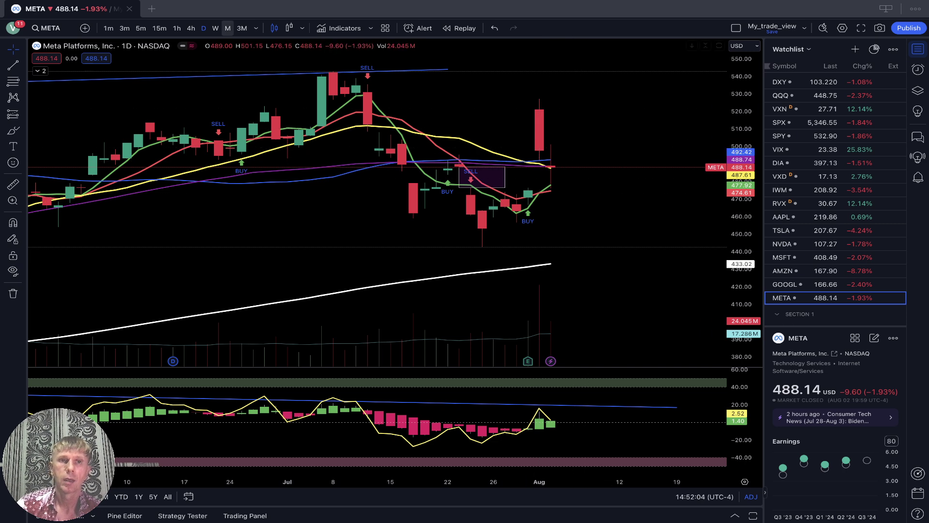
left_click(215, 28)
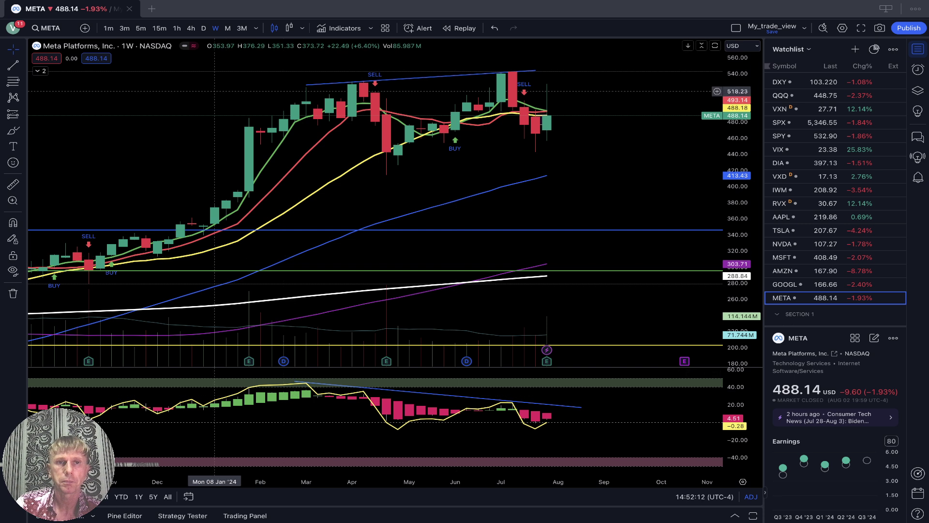
left_click(228, 28)
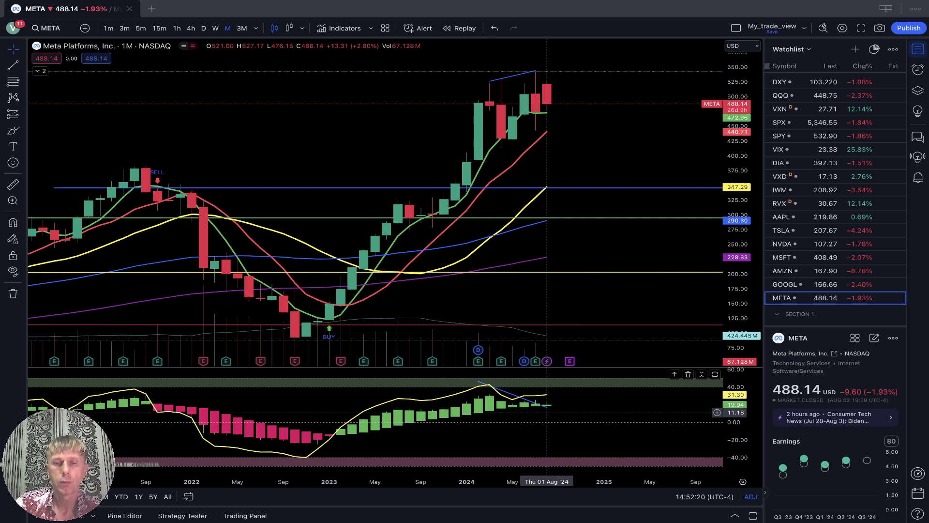
Step: Put META on 3-month candles; stretch price trend line to 2018, oscillator trend line to Apr 2017
left_click_drag(547, 406, 559, 392)
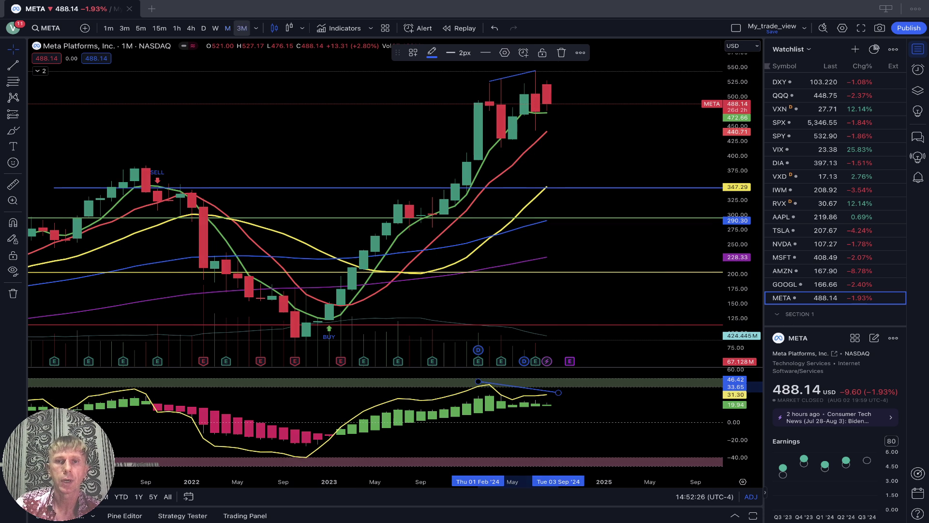
left_click(242, 28)
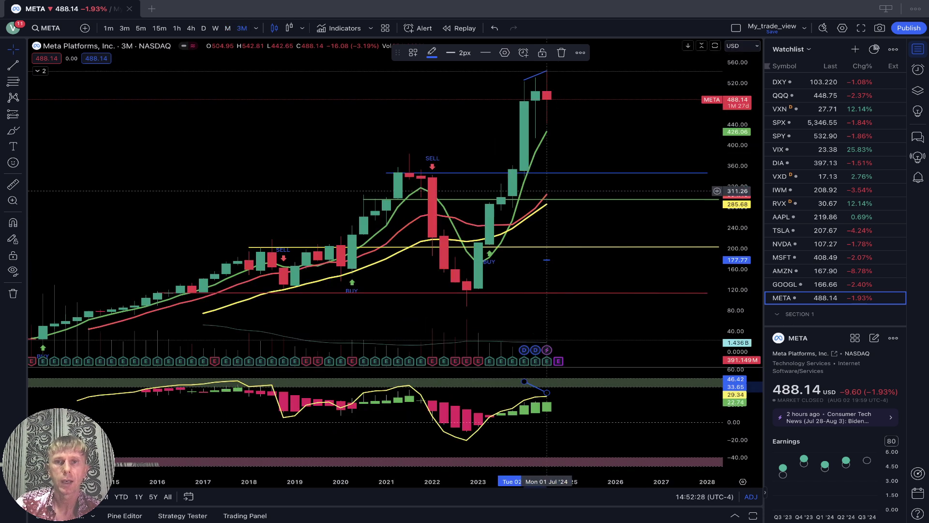
left_click_drag(524, 81, 249, 250)
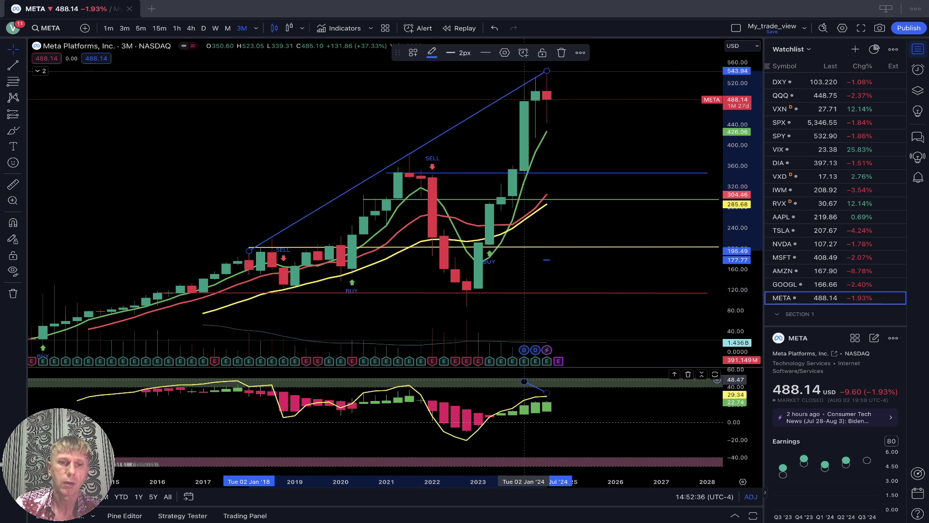
left_click_drag(523, 381, 215, 379)
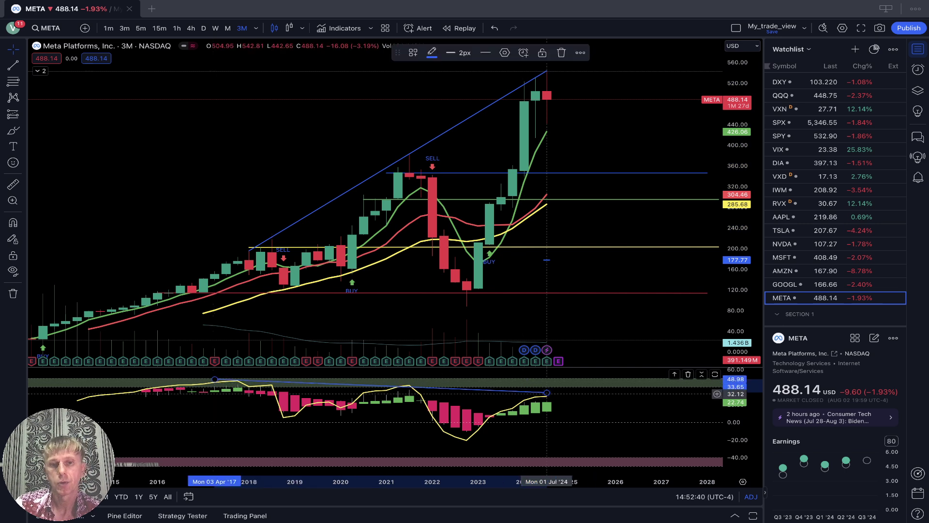
left_click_drag(547, 393, 547, 390)
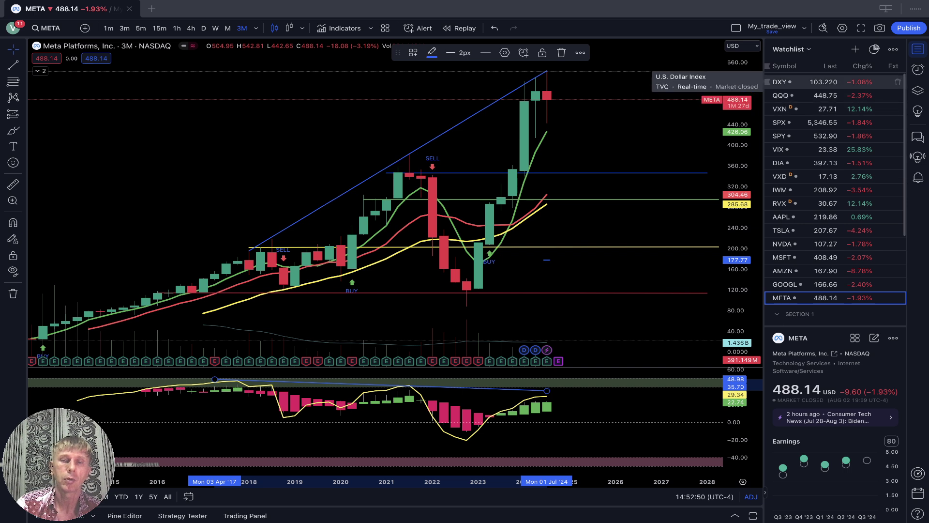
Step: Glance at the DXY dollar index, then show QQQ on weekly candles
left_click(793, 82)
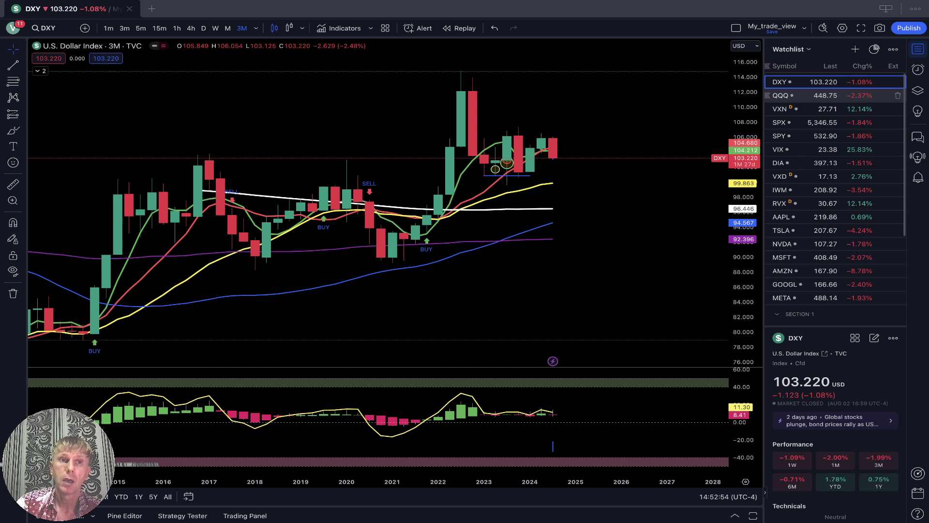
left_click(812, 95)
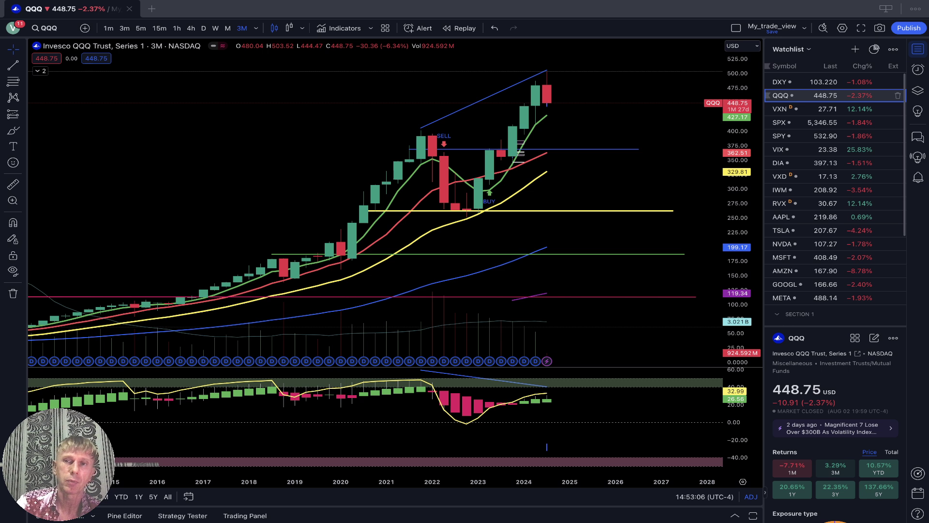
left_click(215, 28)
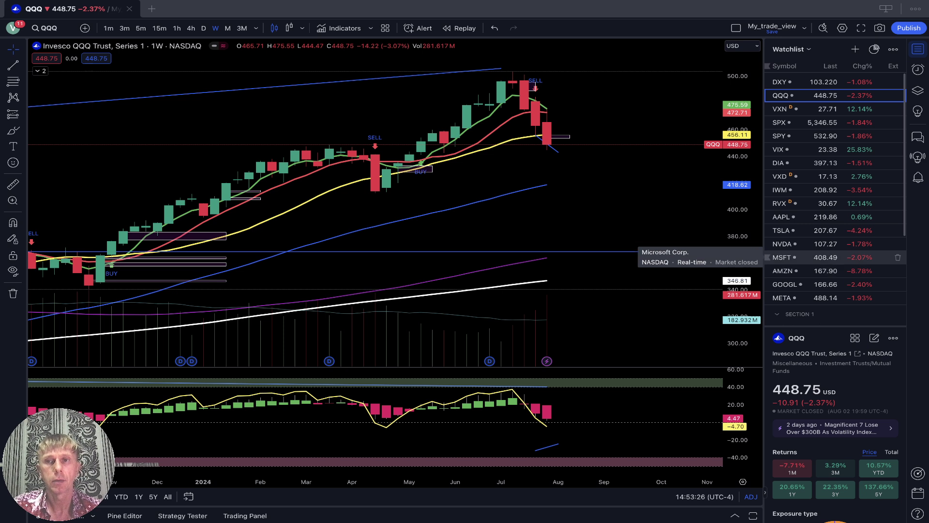
Step: Revisit DXY on its weekly chart, then show NVDA on daily candles
left_click(793, 82)
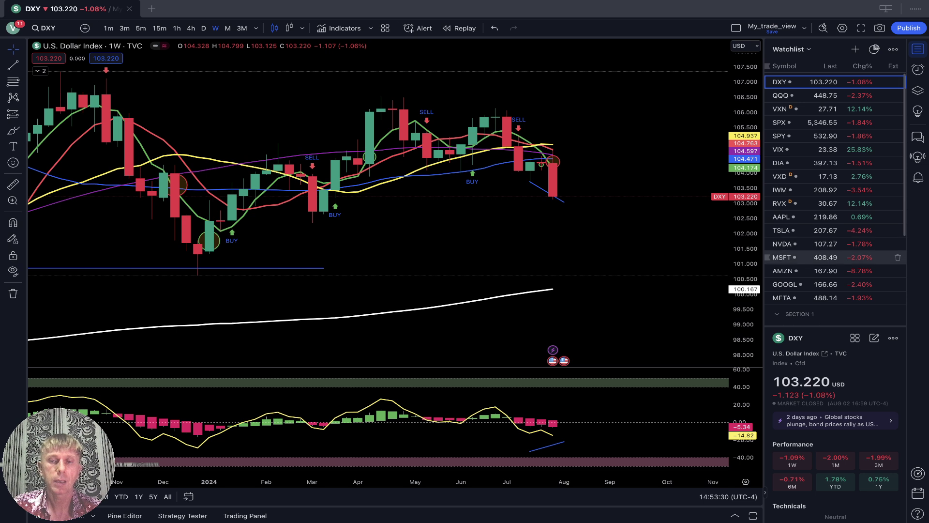
left_click(793, 243)
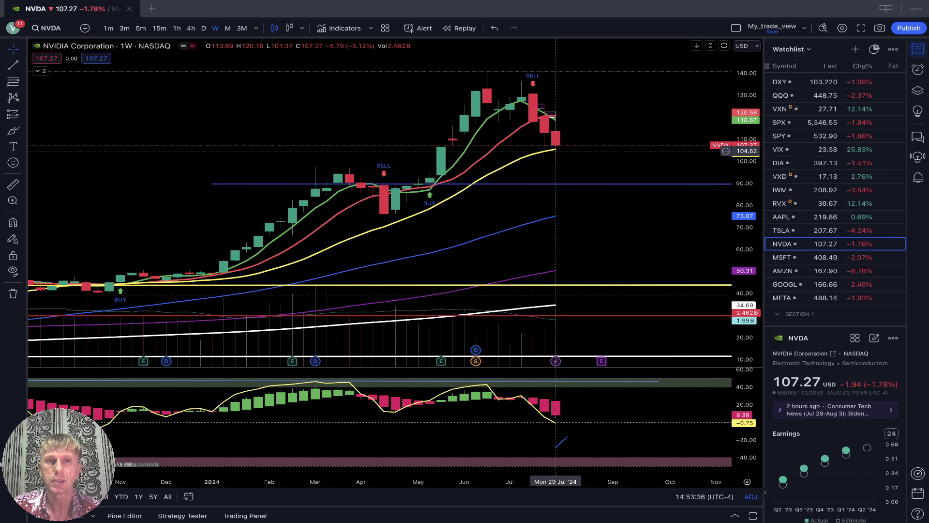
left_click(203, 28)
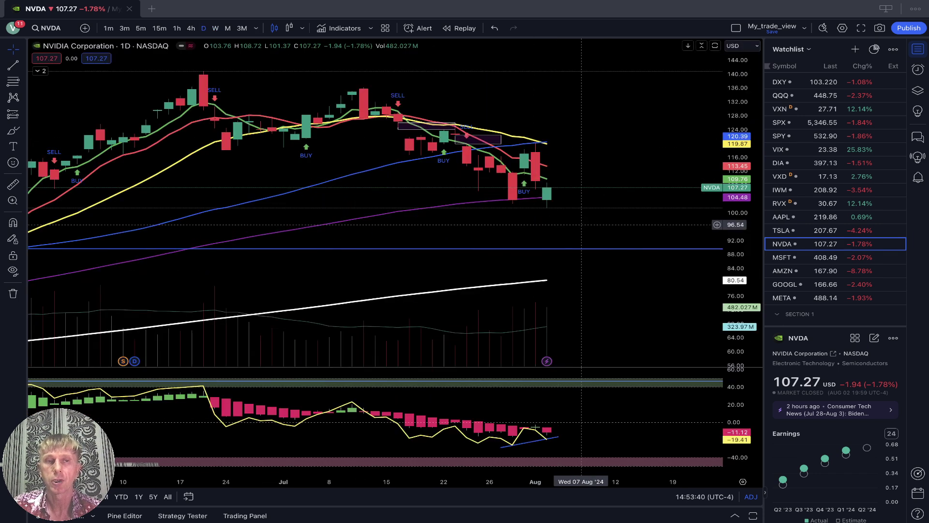